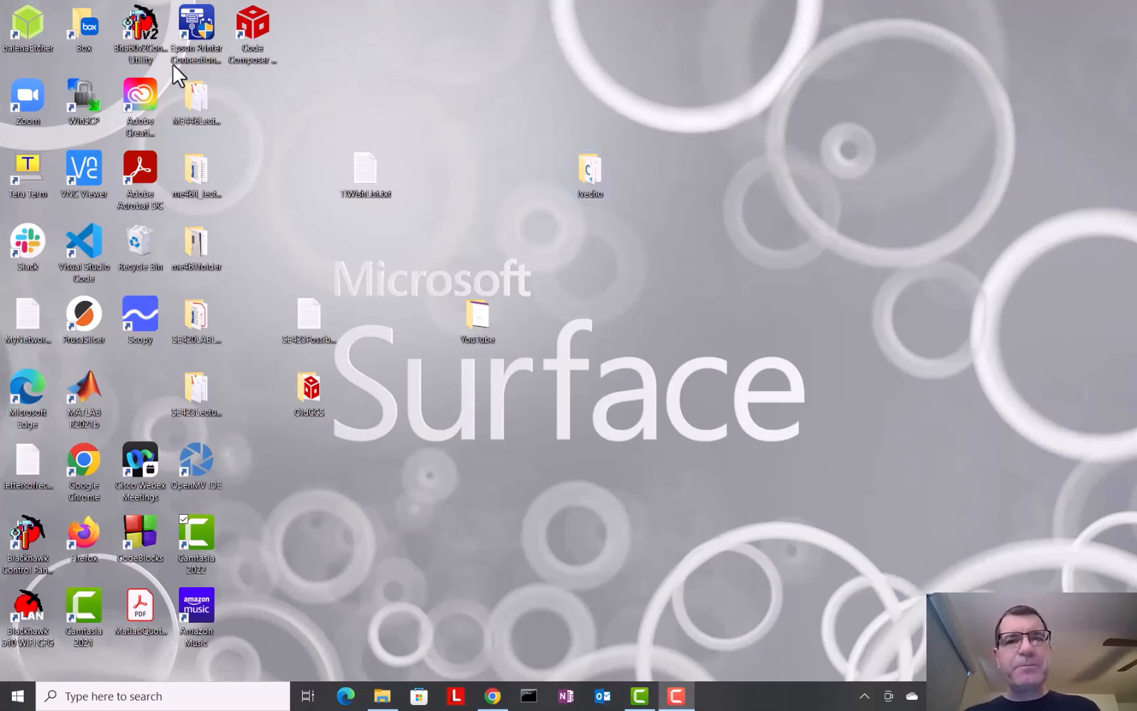
Switch to Google Chrome and open a new browser tab.
{"action": "left_click", "coordinate": [239, 58]}
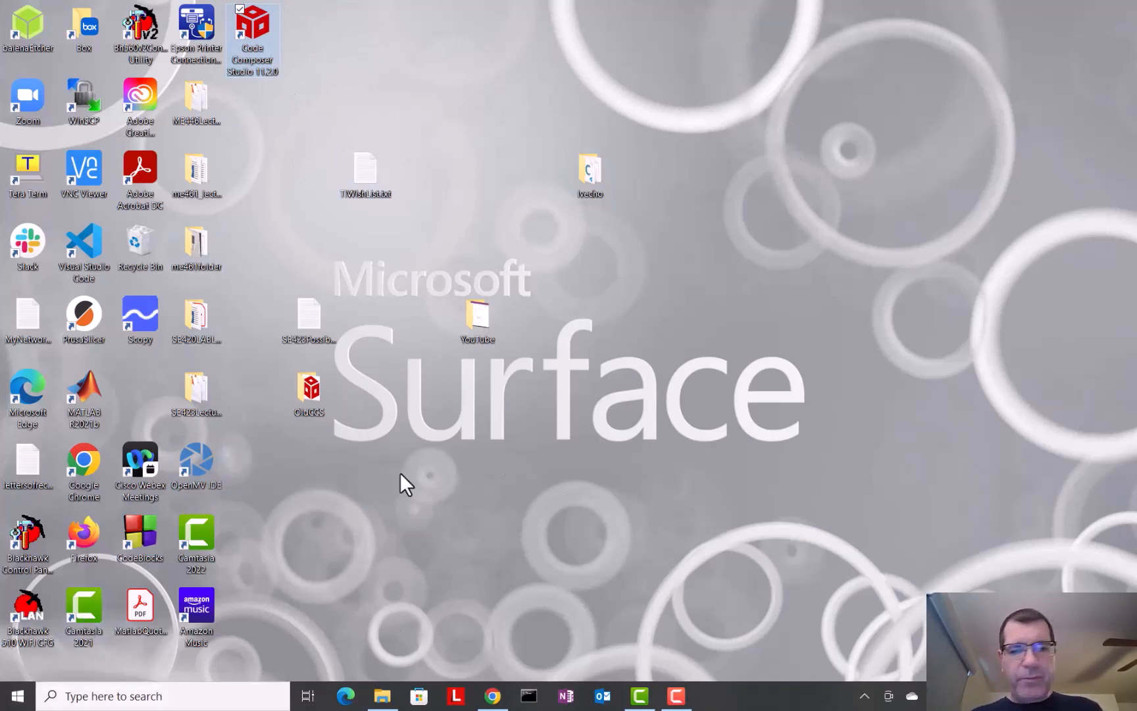
{"action": "left_click", "coordinate": [491, 692]}
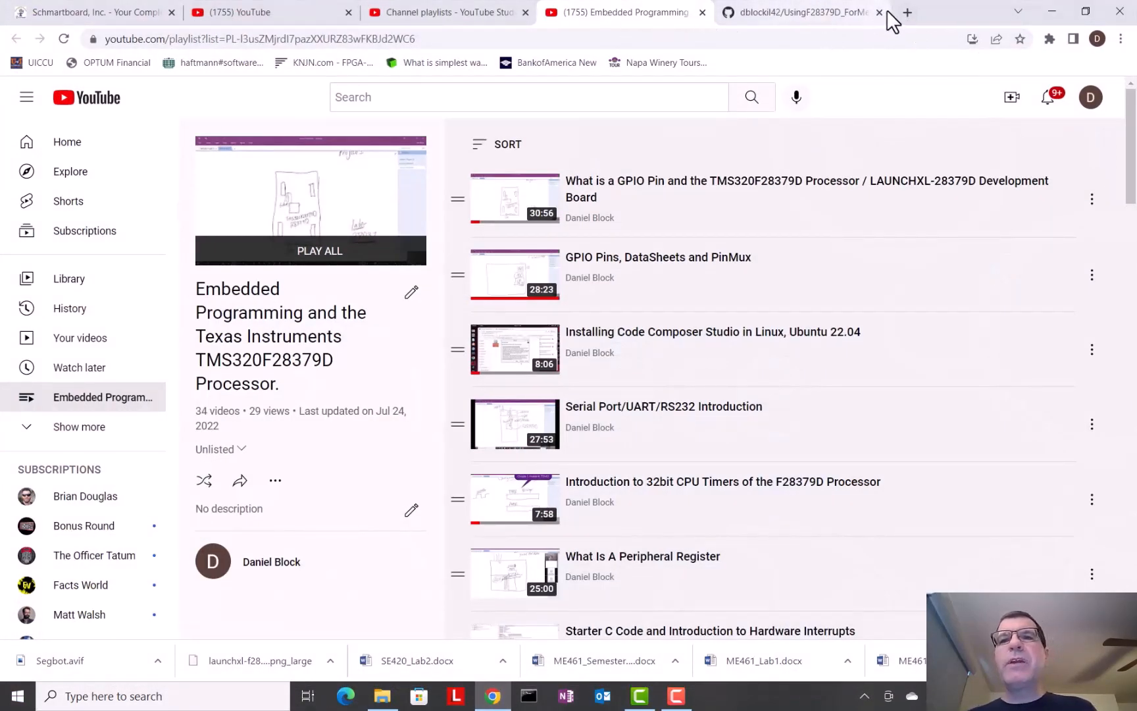
{"action": "left_click", "coordinate": [907, 11]}
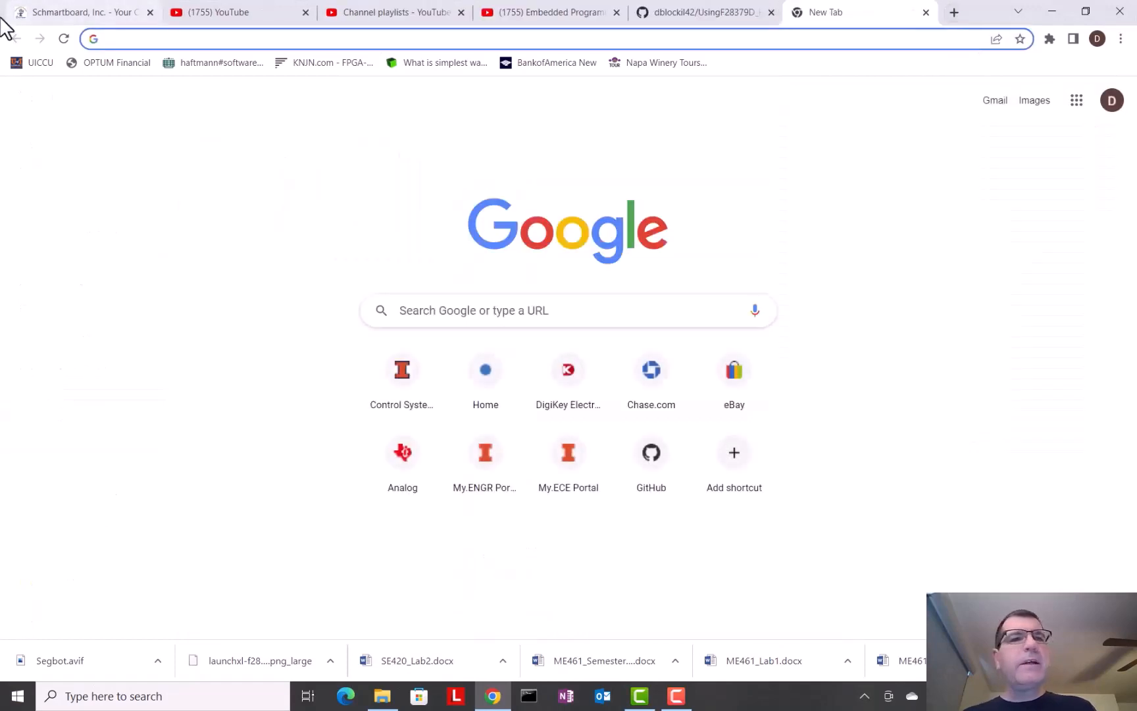
Search the web for "download ccs ti".
{"action": "left_click", "coordinate": [173, 37]}
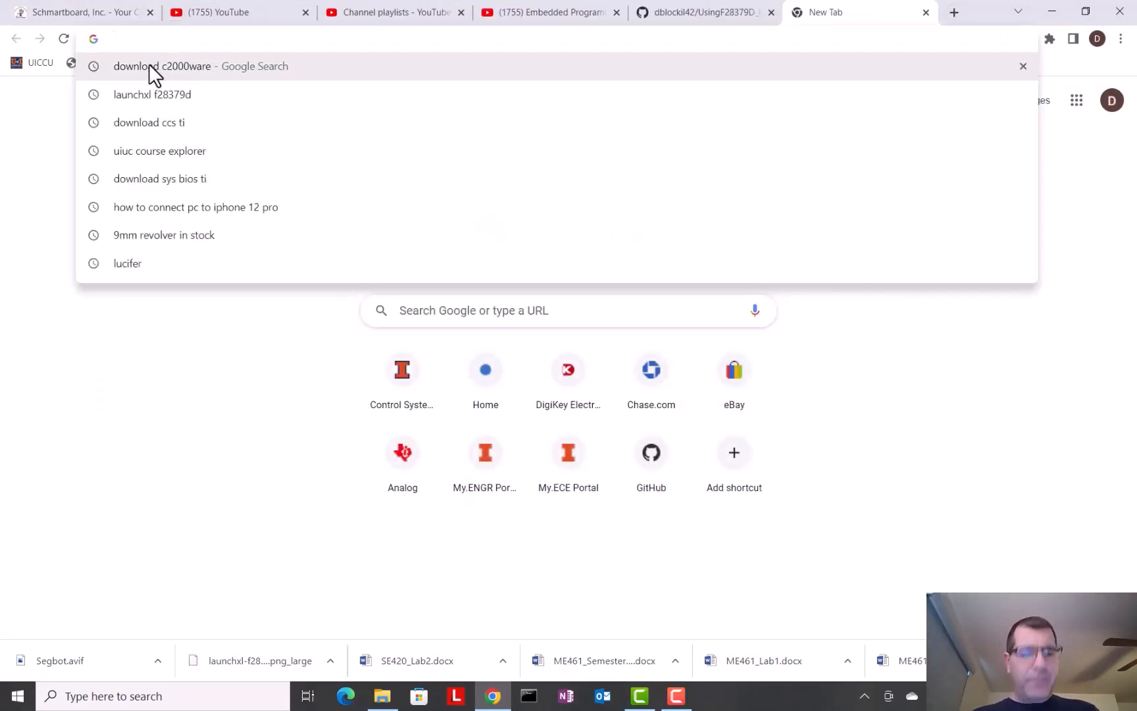
{"action": "type", "text": "cd"}
{"action": "key", "text": "BackSpace"}
{"action": "key", "text": "BackSpace"}
{"action": "key", "text": "BackSpace"}
{"action": "type", "text": "d"}
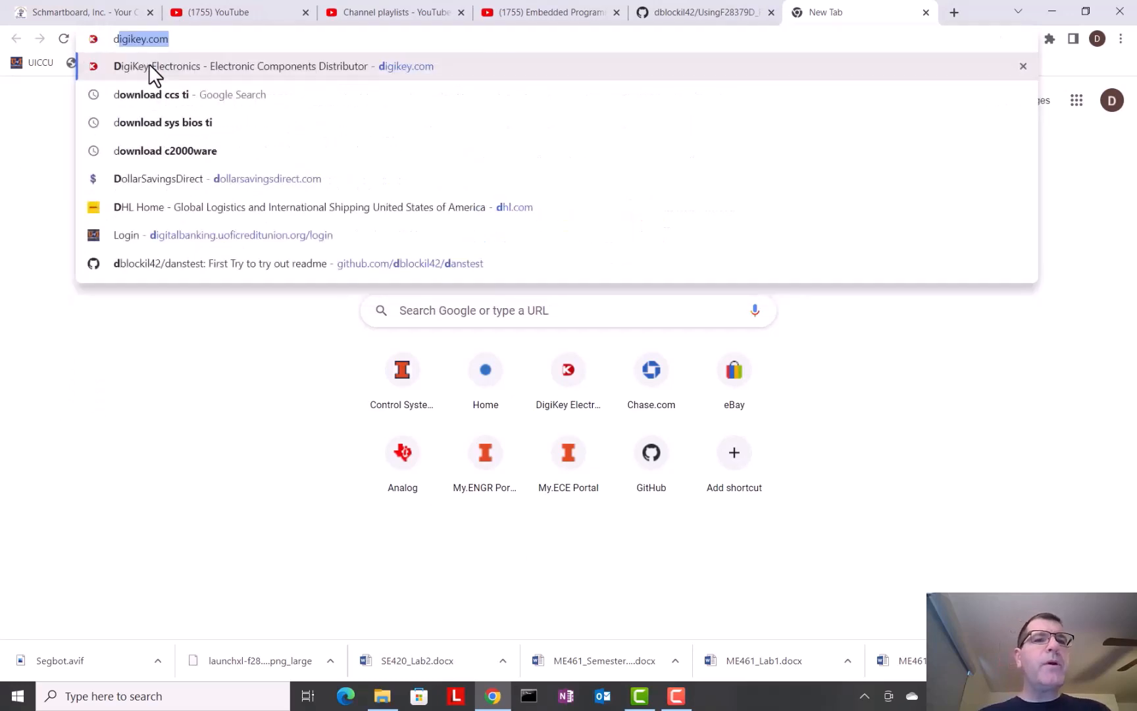
{"action": "type", "text": "ownlao"}
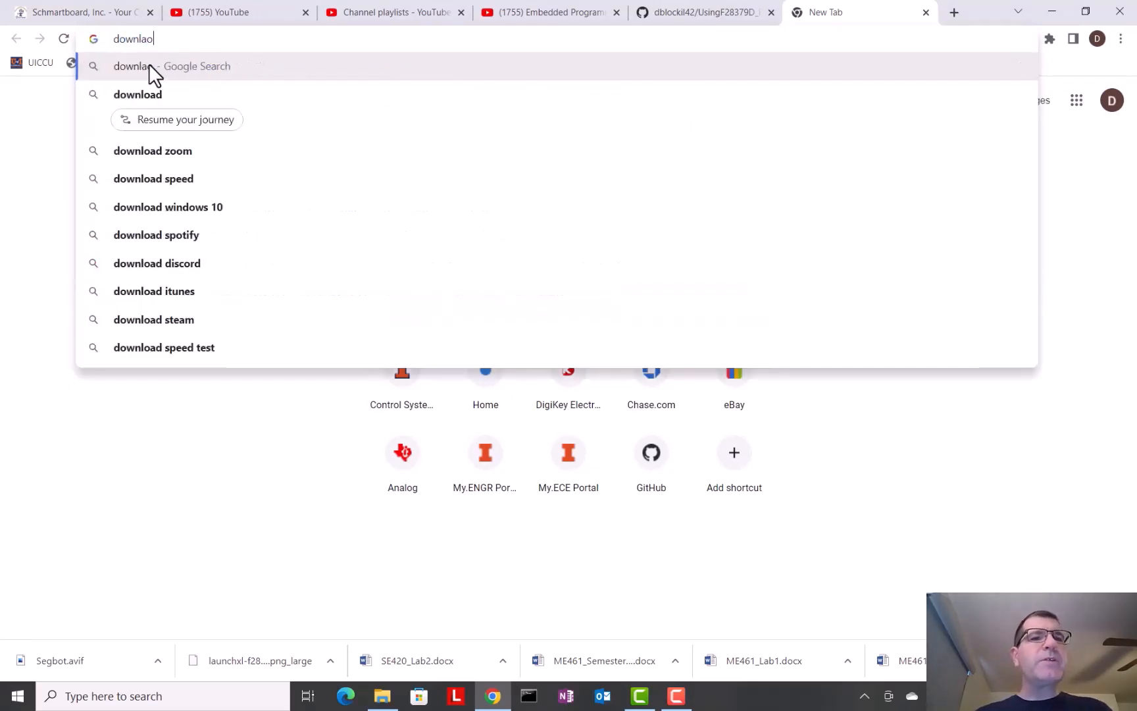
{"action": "key", "text": "BackSpace"}
{"action": "key", "text": "BackSpace"}
{"action": "type", "text": "oad"}
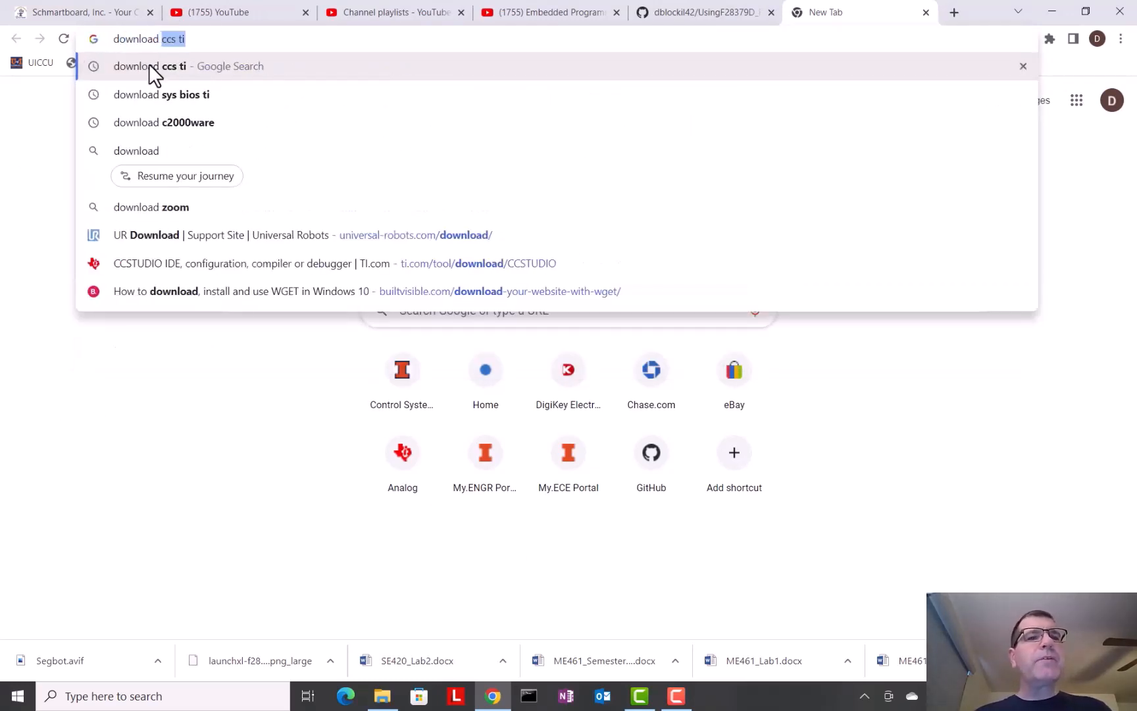
{"action": "type", "text": " c"}
{"action": "key", "text": "BackSpace"}
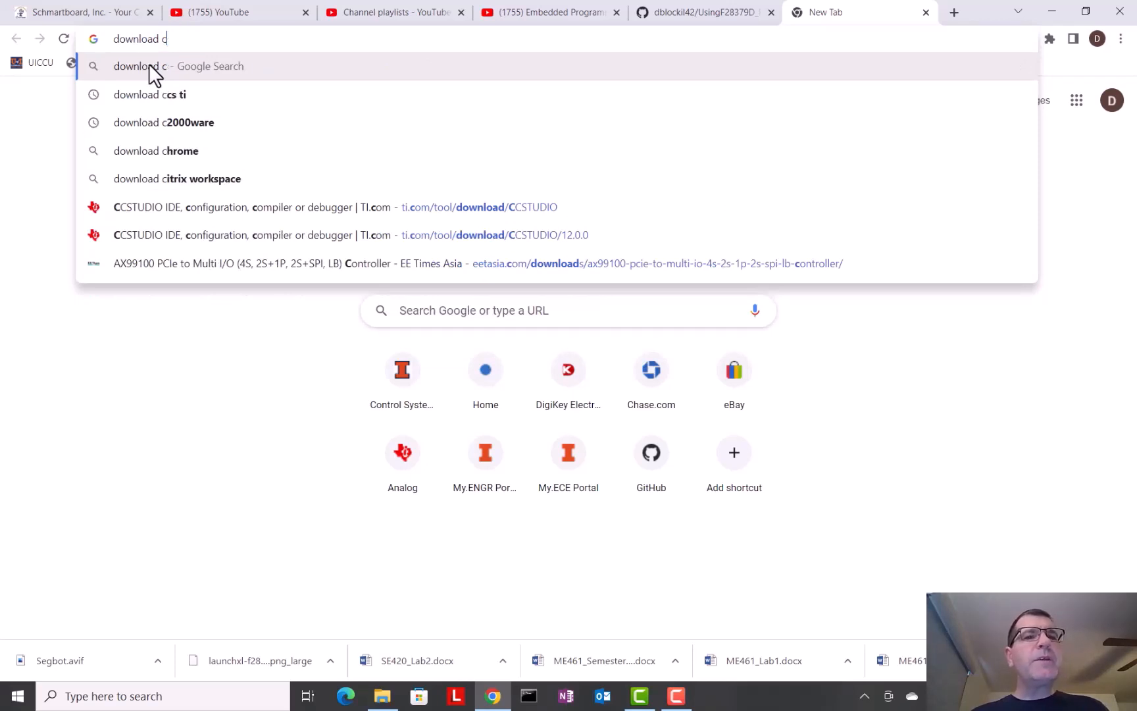
{"action": "type", "text": "cs ti"}
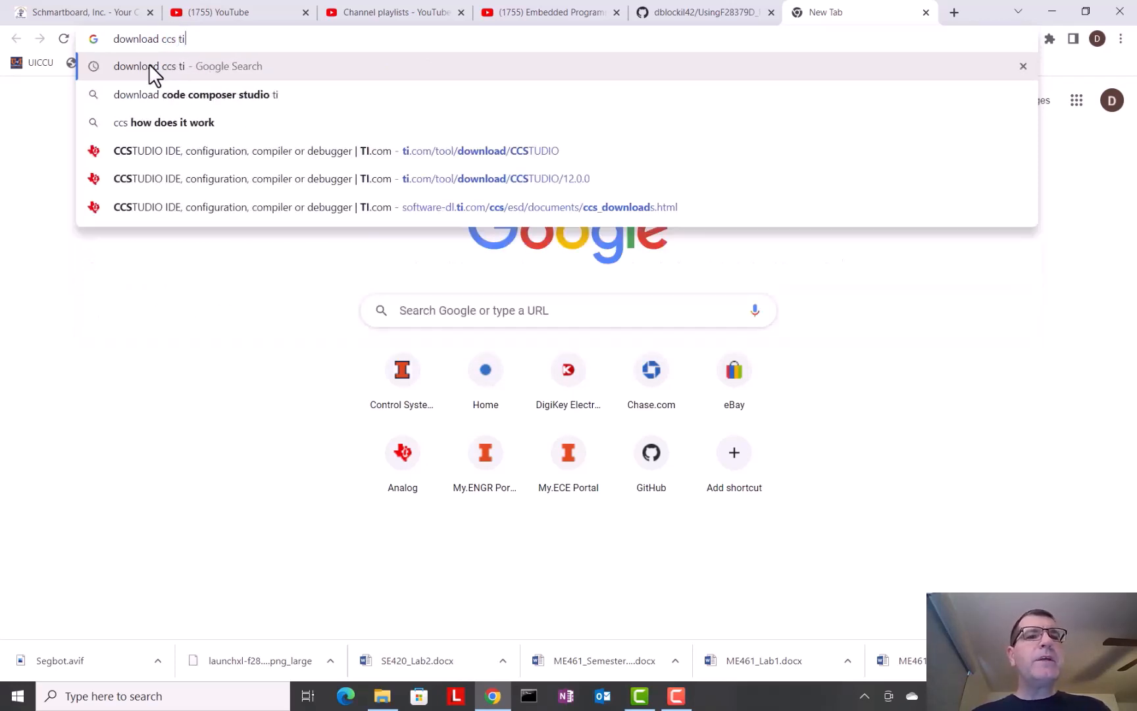
{"action": "key", "text": "Return"}
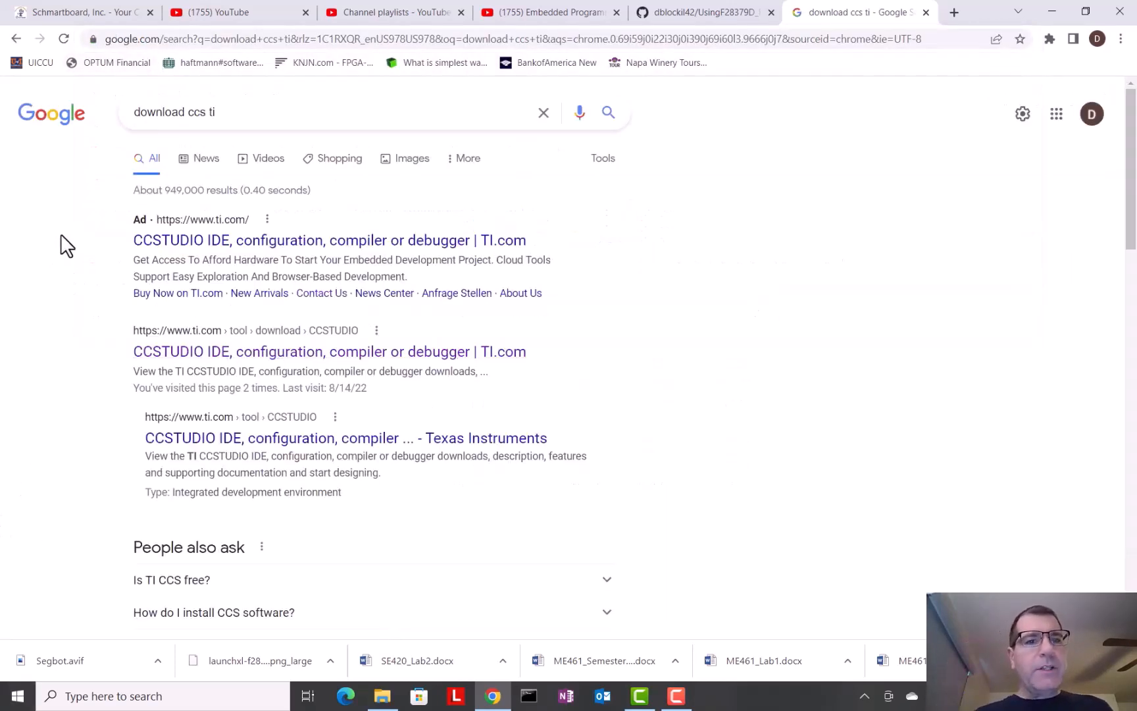
Open the TI.com CCSTUDIO IDE search result and show the download options for Code Composer Studio.
{"action": "left_click", "coordinate": [196, 254]}
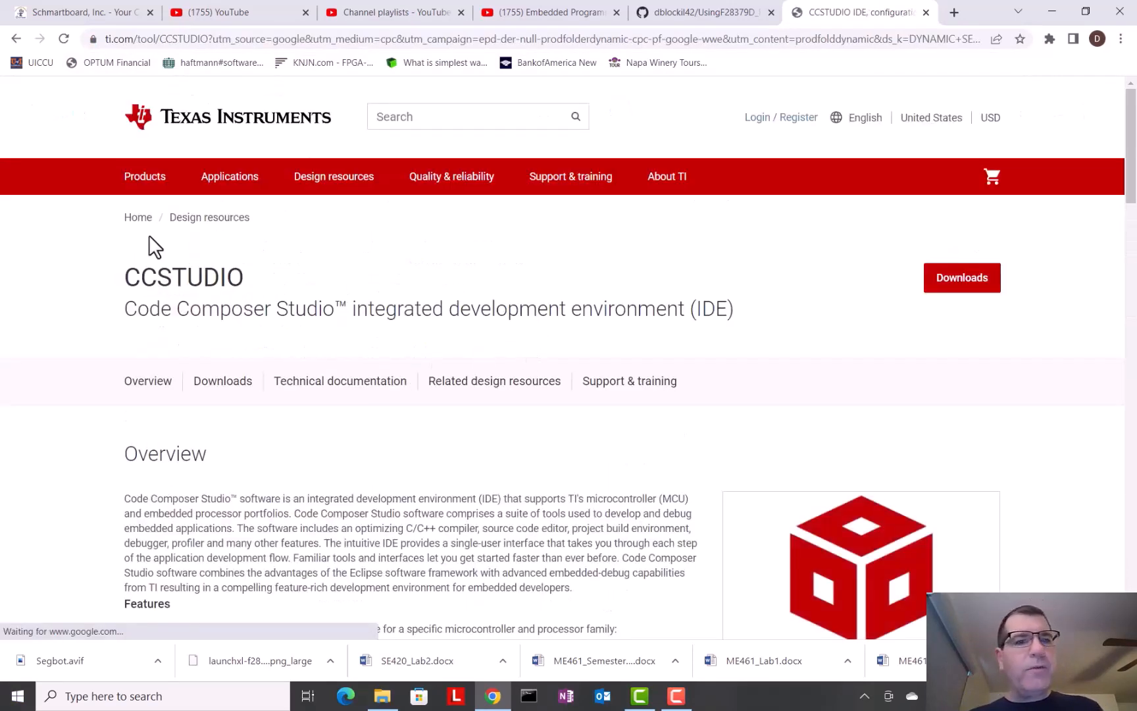
{"action": "scroll", "coordinate": [361, 369], "scroll_direction": "down", "scroll_amount": 2}
{"action": "scroll", "coordinate": [362, 370], "scroll_direction": "down", "scroll_amount": 3}
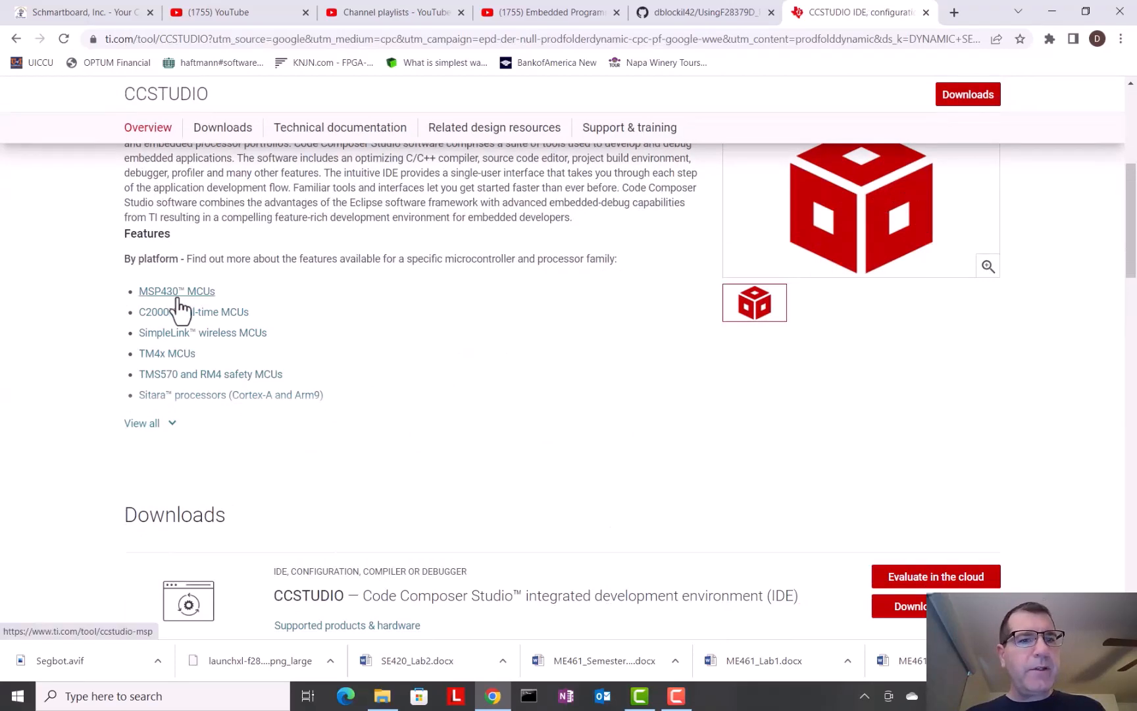
{"action": "scroll", "coordinate": [266, 461], "scroll_direction": "down", "scroll_amount": 5}
{"action": "scroll", "coordinate": [381, 462], "scroll_direction": "up", "scroll_amount": 4}
{"action": "scroll", "coordinate": [381, 453], "scroll_direction": "down", "scroll_amount": 4}
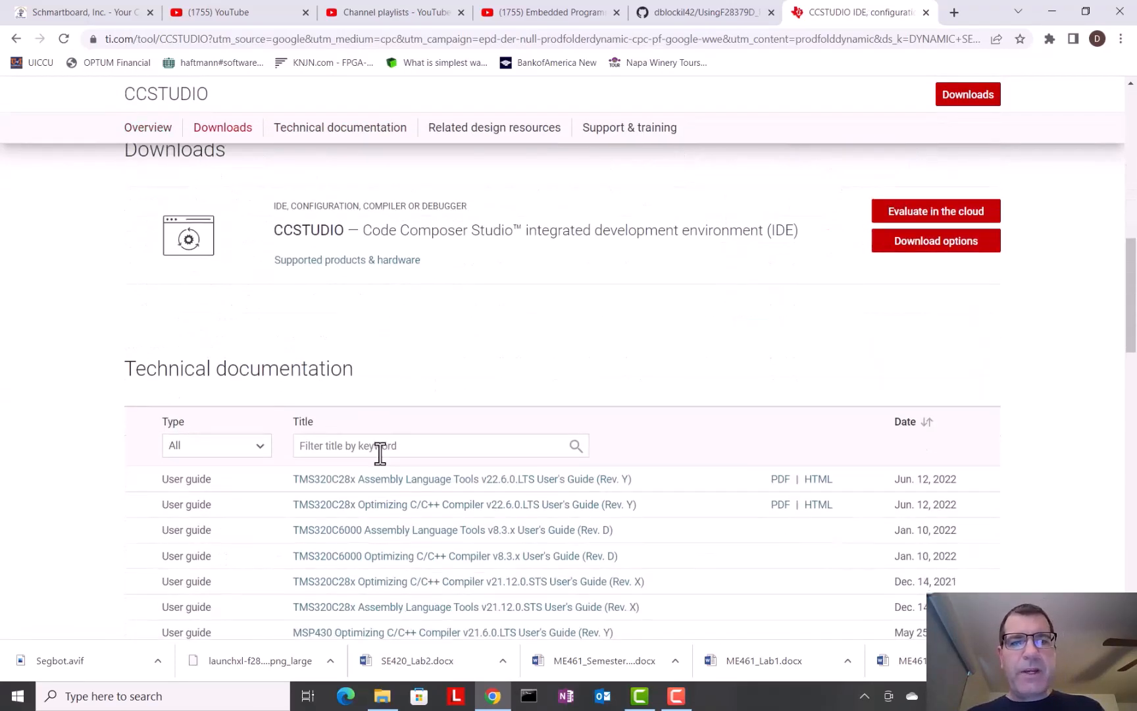
{"action": "scroll", "coordinate": [658, 402], "scroll_direction": "up", "scroll_amount": 3}
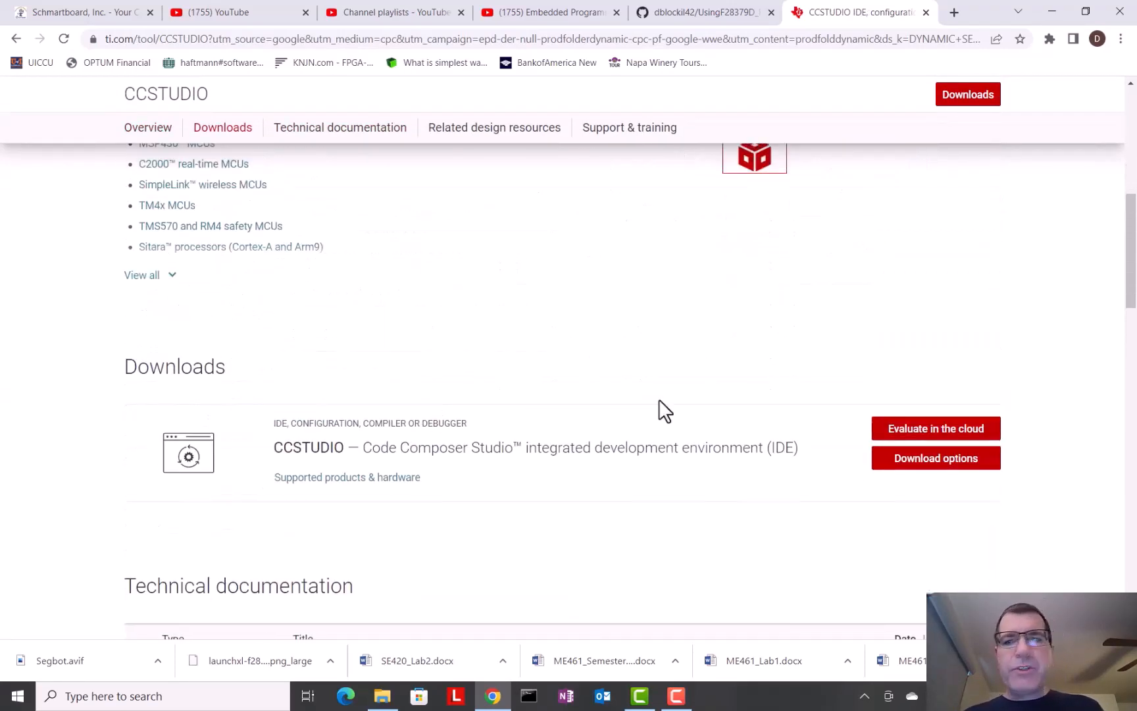
{"action": "left_click", "coordinate": [914, 463]}
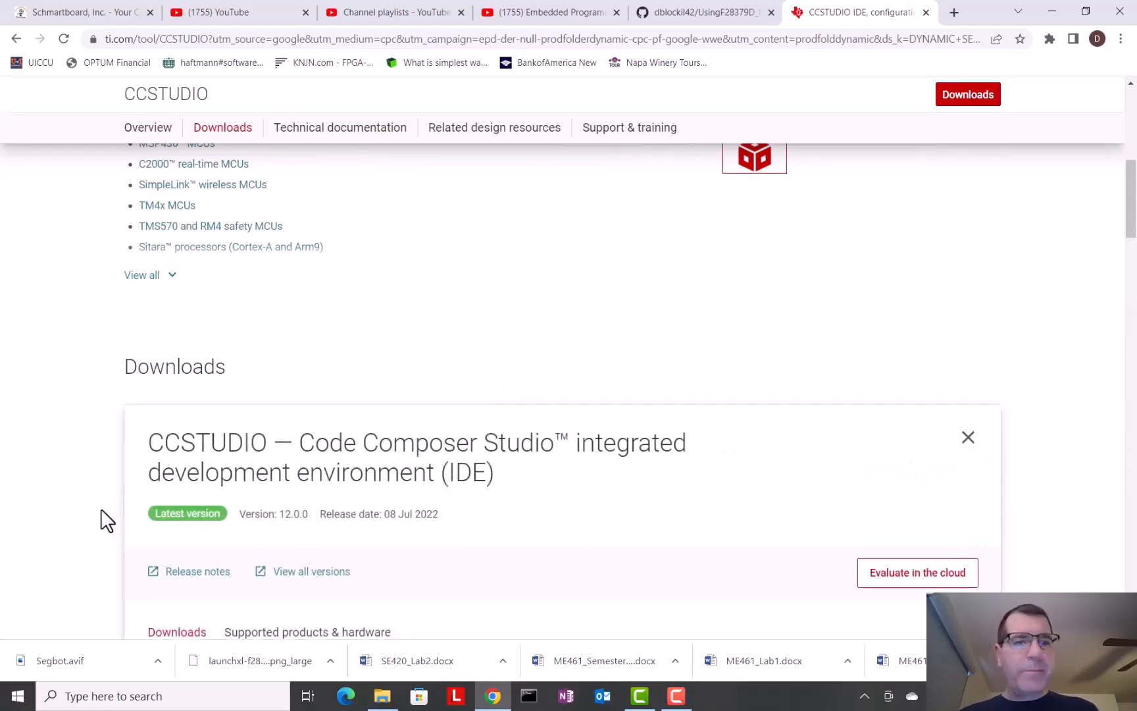
Examine the Windows, Linux and macOS installers and the release information offered for the latest Code Composer Studio version.
{"action": "scroll", "coordinate": [99, 508], "scroll_direction": "down", "scroll_amount": 2}
{"action": "scroll", "coordinate": [201, 467], "scroll_direction": "down", "scroll_amount": 1}
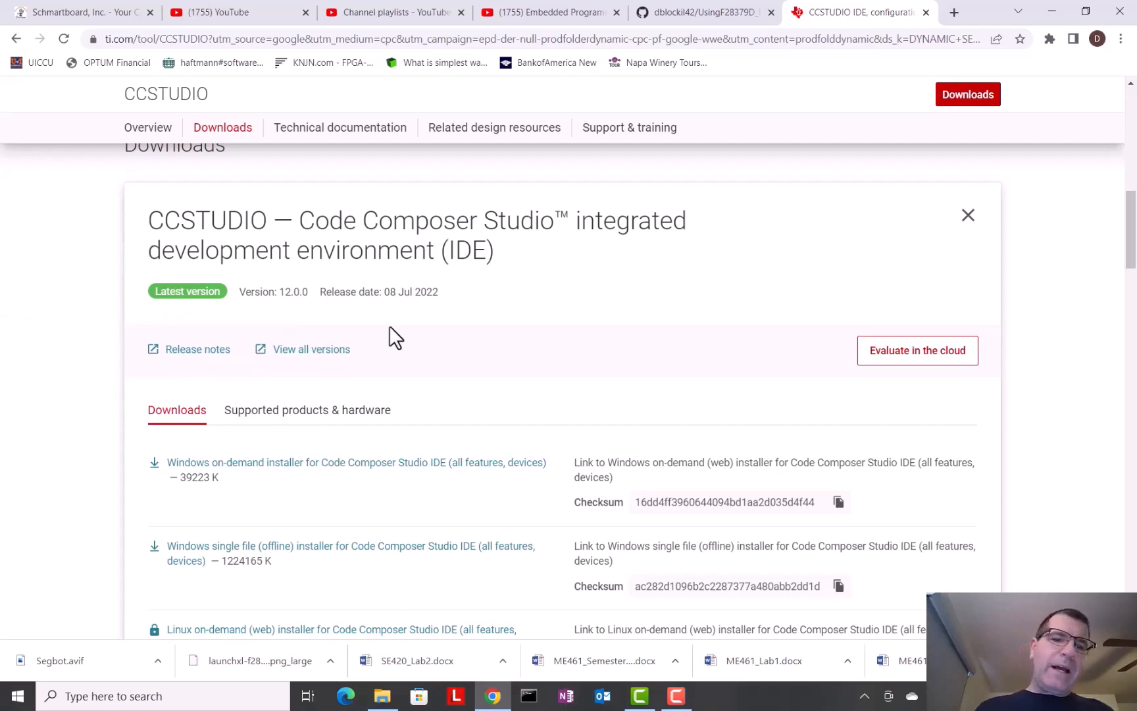
{"action": "scroll", "coordinate": [492, 362], "scroll_direction": "down", "scroll_amount": 2}
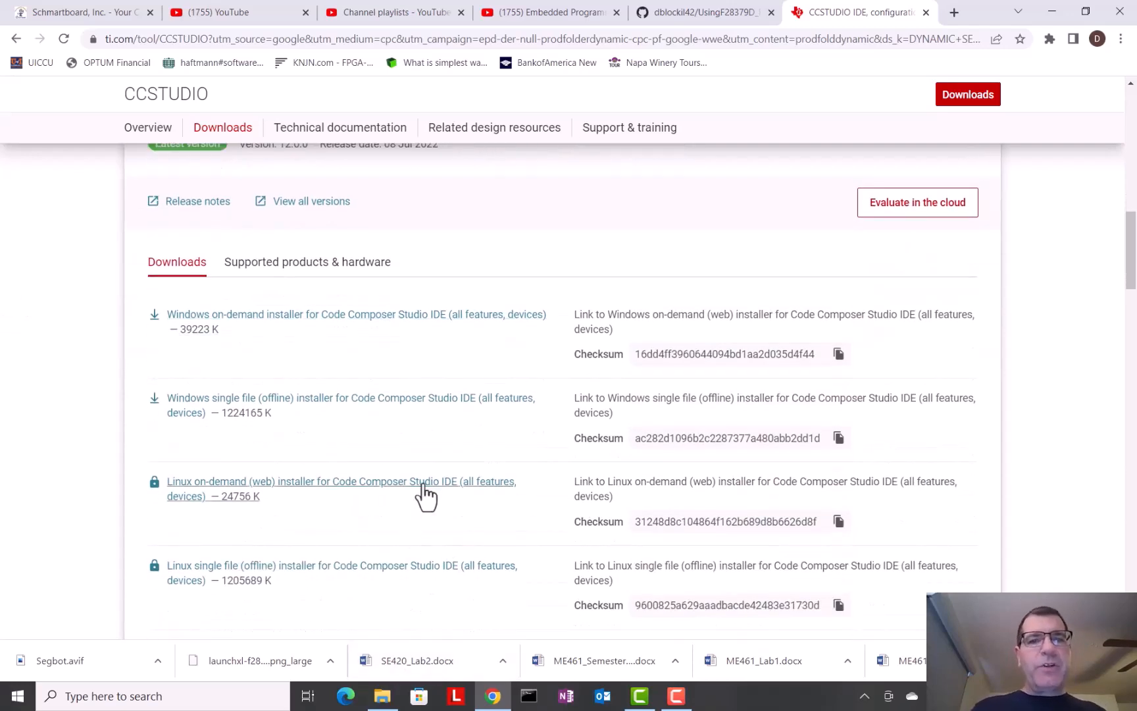
{"action": "scroll", "coordinate": [402, 363], "scroll_direction": "down", "scroll_amount": 2}
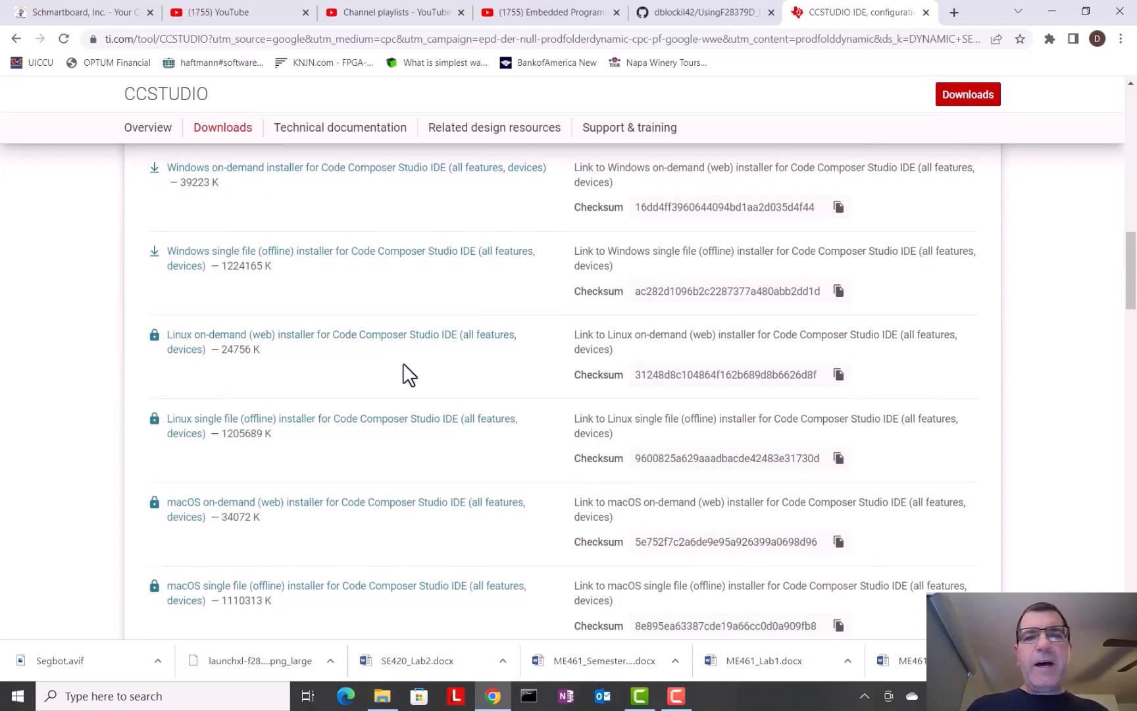
{"action": "scroll", "coordinate": [402, 363], "scroll_direction": "up", "scroll_amount": 2}
{"action": "scroll", "coordinate": [326, 435], "scroll_direction": "up", "scroll_amount": 4}
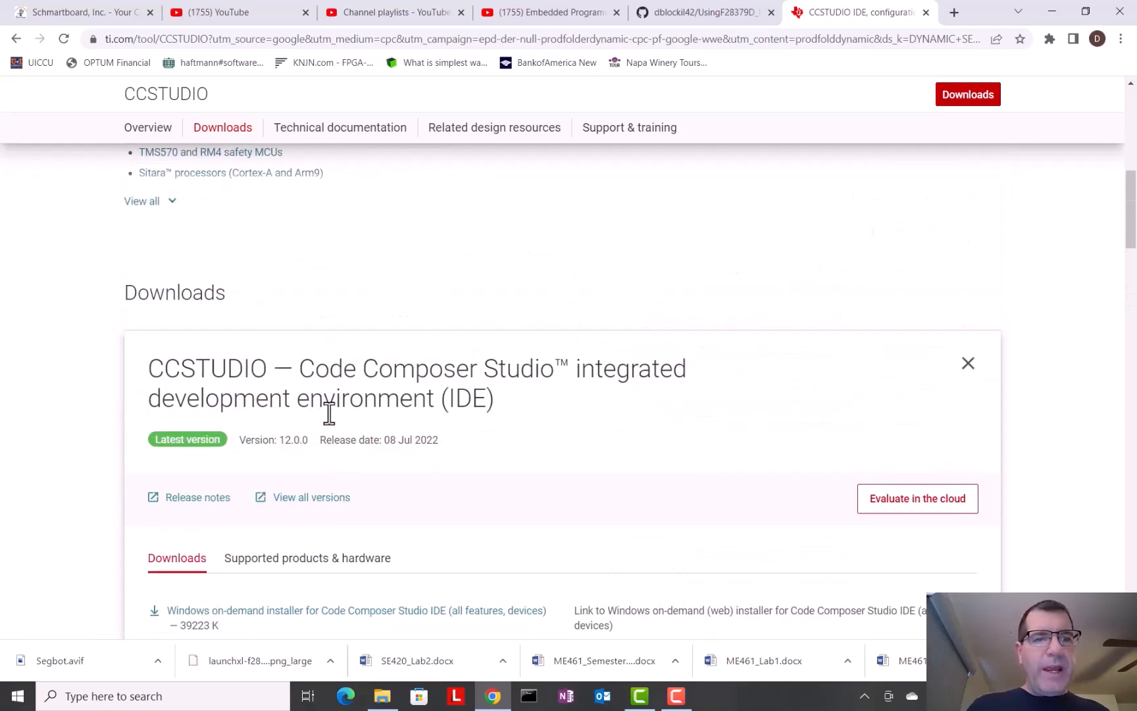
{"action": "scroll", "coordinate": [429, 557], "scroll_direction": "down", "scroll_amount": 4}
{"action": "scroll", "coordinate": [429, 557], "scroll_direction": "down", "scroll_amount": 5}
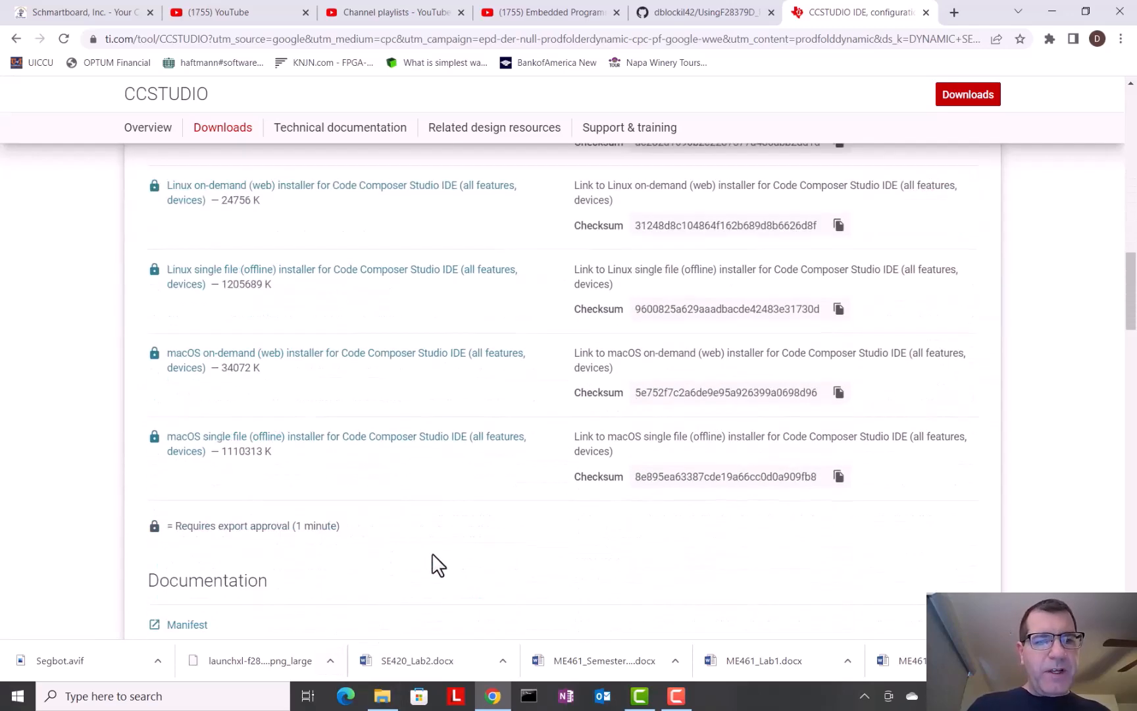
{"action": "scroll", "coordinate": [437, 564], "scroll_direction": "down", "scroll_amount": 6}
{"action": "scroll", "coordinate": [573, 543], "scroll_direction": "down", "scroll_amount": 6}
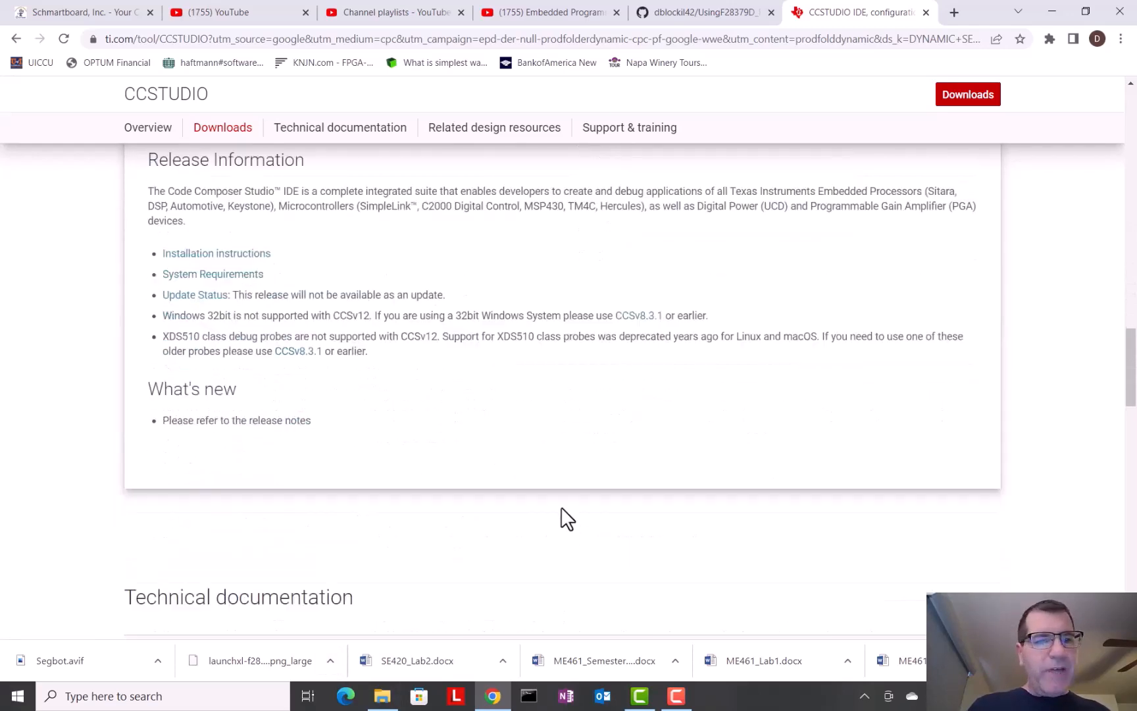
{"action": "scroll", "coordinate": [623, 565], "scroll_direction": "up", "scroll_amount": 15}
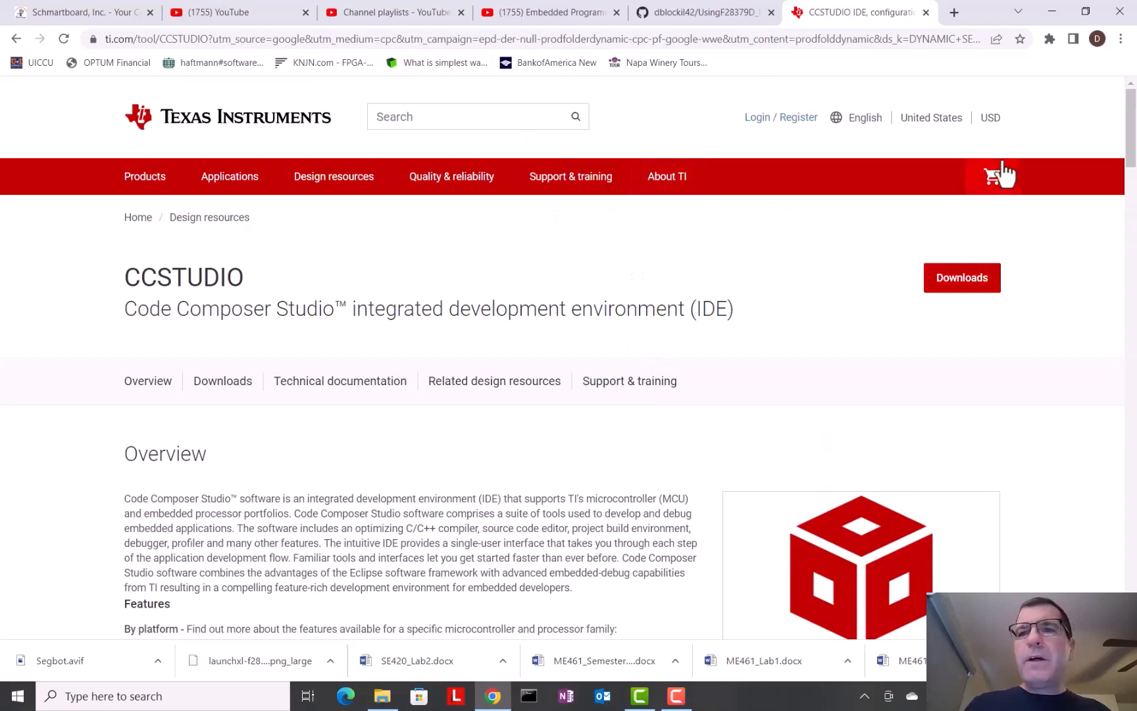
Go to the CCSTUDIO downloads section, view all versions and select release 11.2.0.00007 (08 Apr 2022).
{"action": "left_click", "coordinate": [981, 282]}
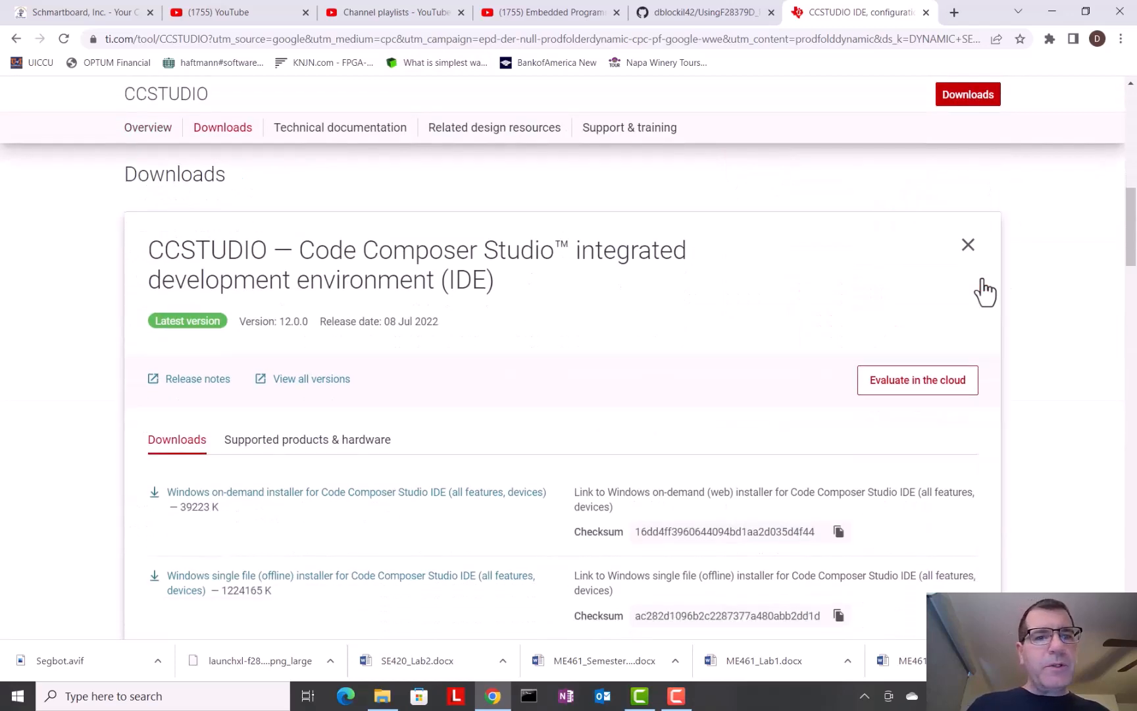
{"action": "left_click", "coordinate": [300, 379]}
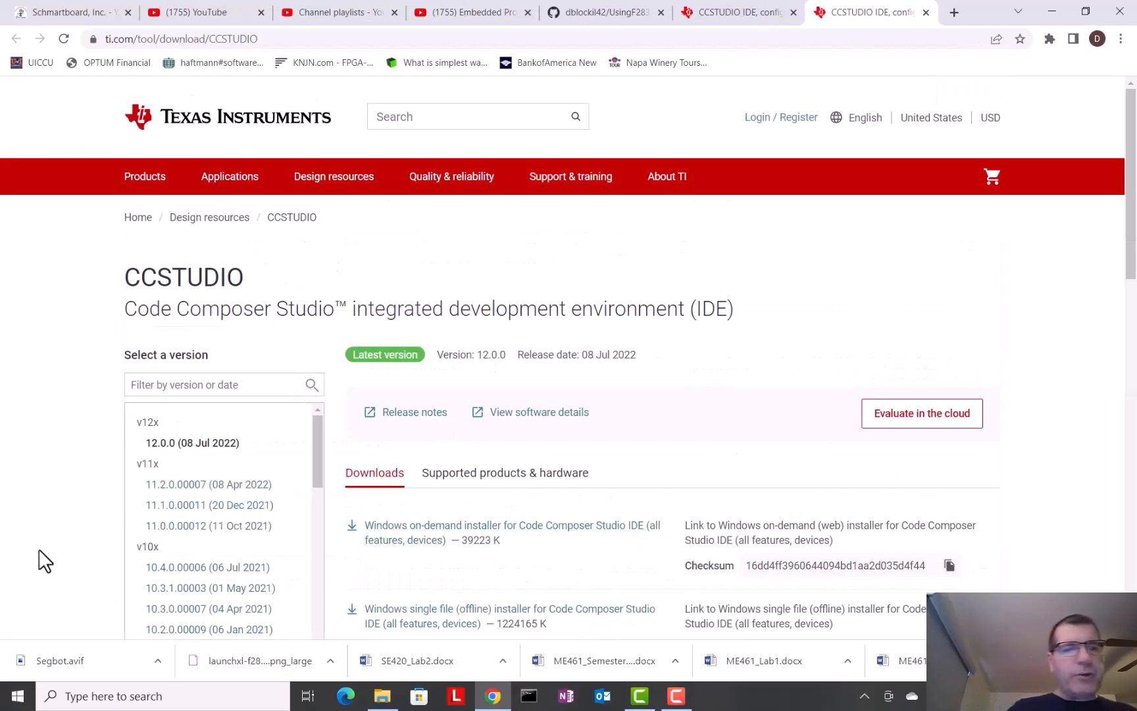
{"action": "scroll", "coordinate": [44, 561], "scroll_direction": "down", "scroll_amount": 1}
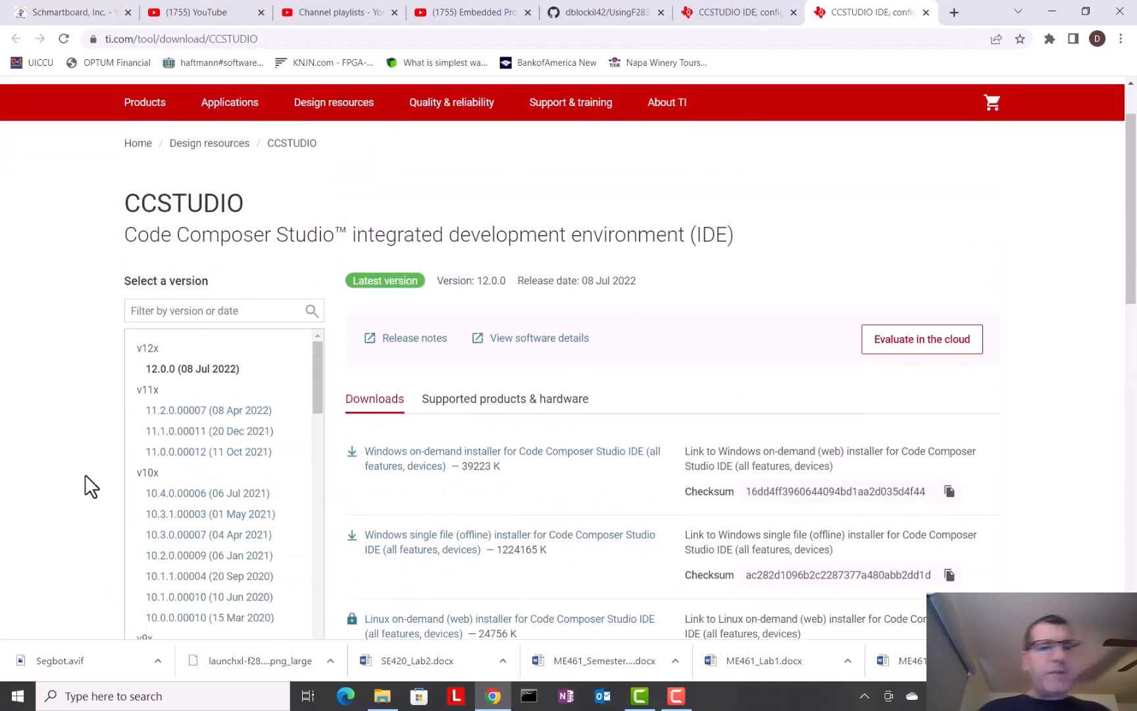
{"action": "left_click", "coordinate": [182, 411]}
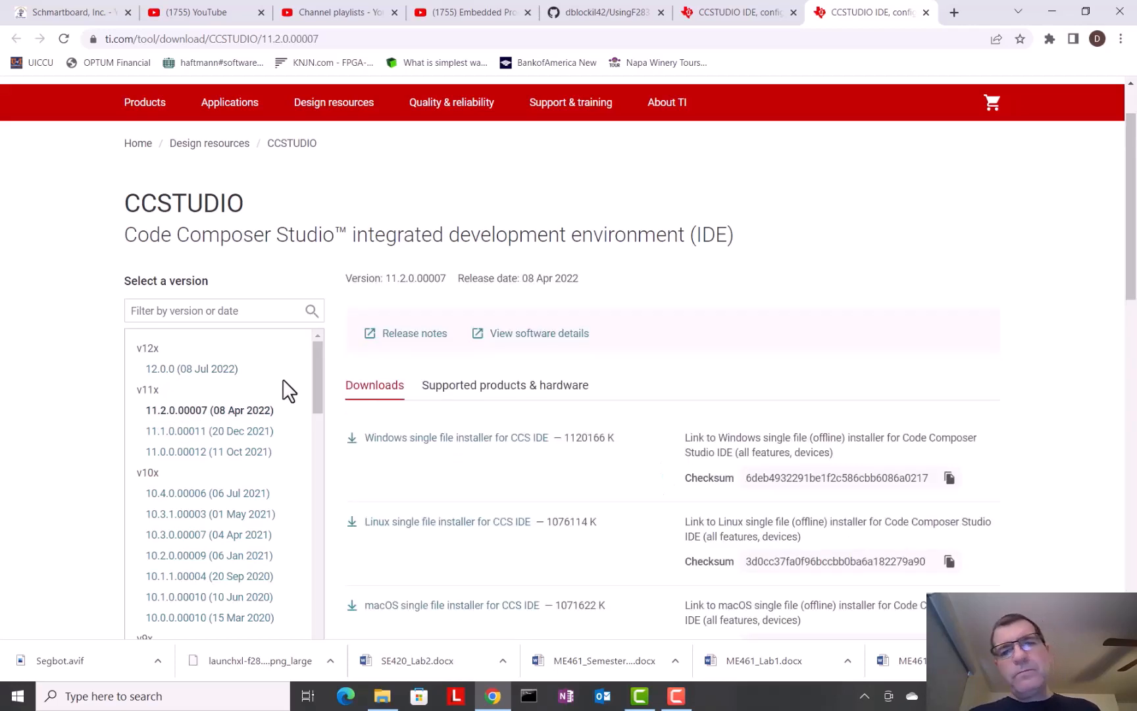
Download the Windows single file installer for CCS IDE 11.2.0.00007.
{"action": "scroll", "coordinate": [467, 484], "scroll_direction": "down", "scroll_amount": 2}
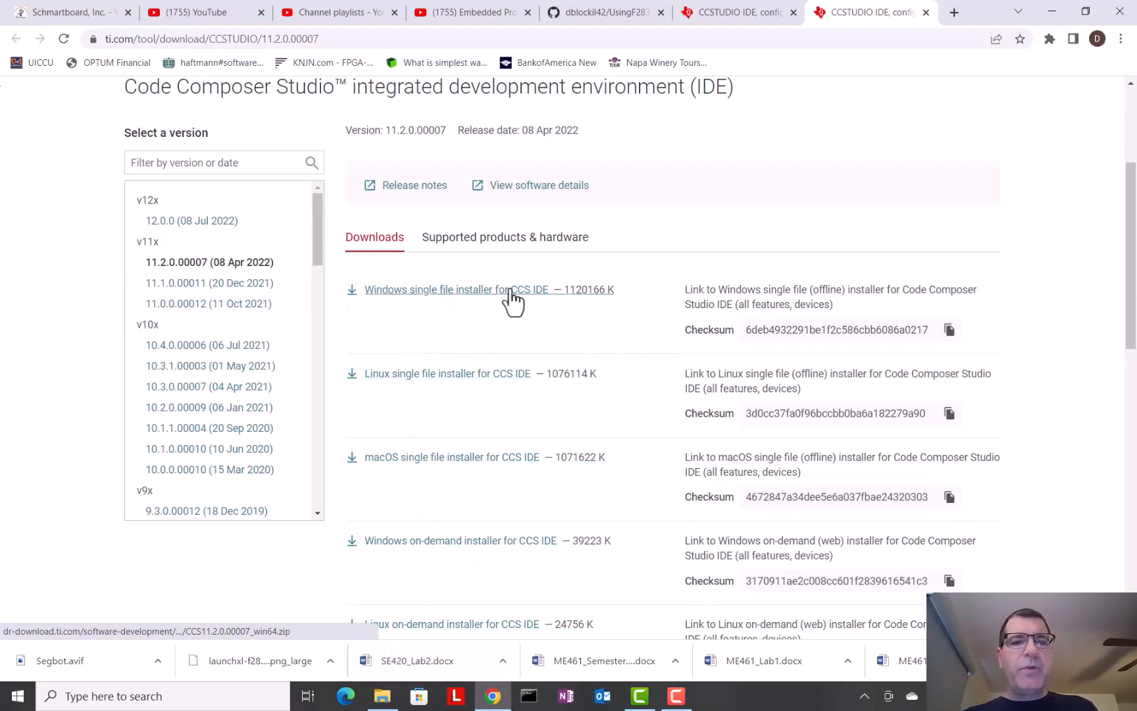
{"action": "left_click", "coordinate": [454, 293]}
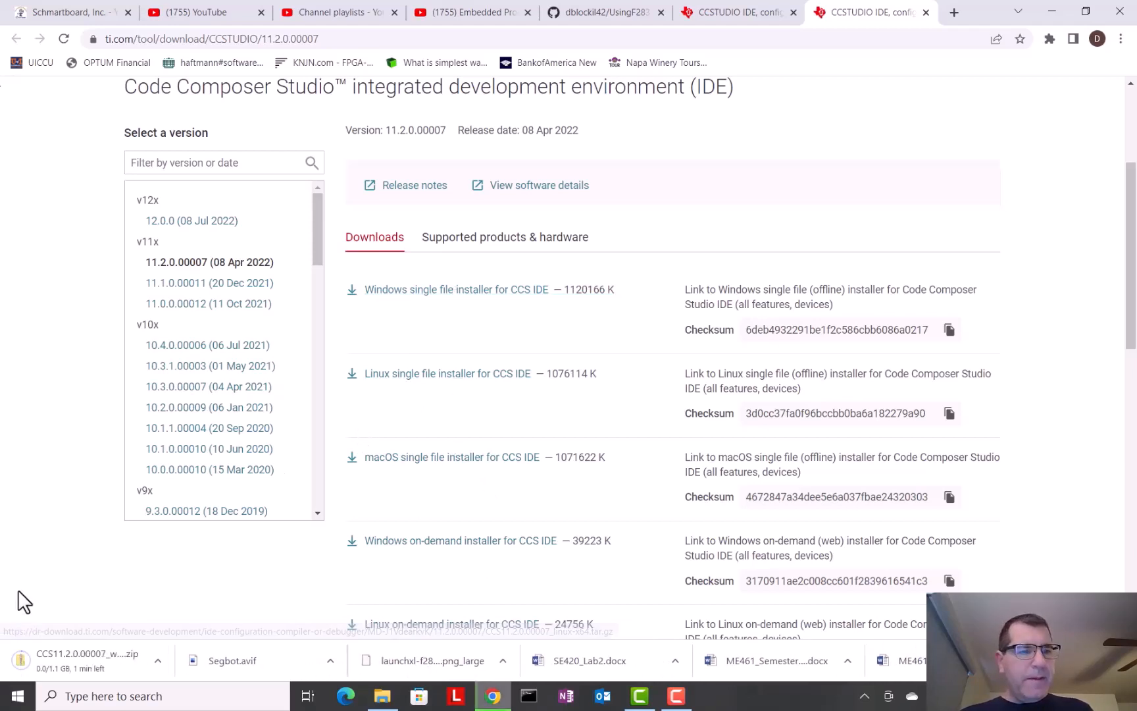
{"action": "left_click", "coordinate": [803, 39]}
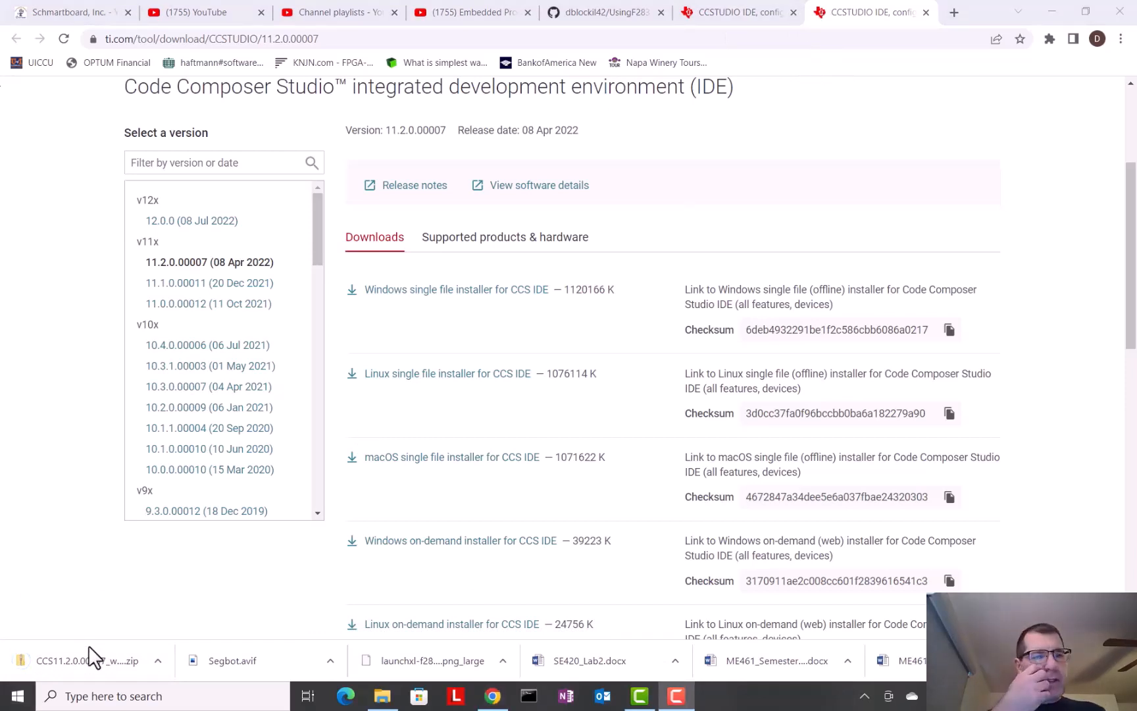
Show the downloaded CCS11.2.0.00007_win64.zip in its folder and extract it in place with 7-Zip.
{"action": "right_click", "coordinate": [62, 663]}
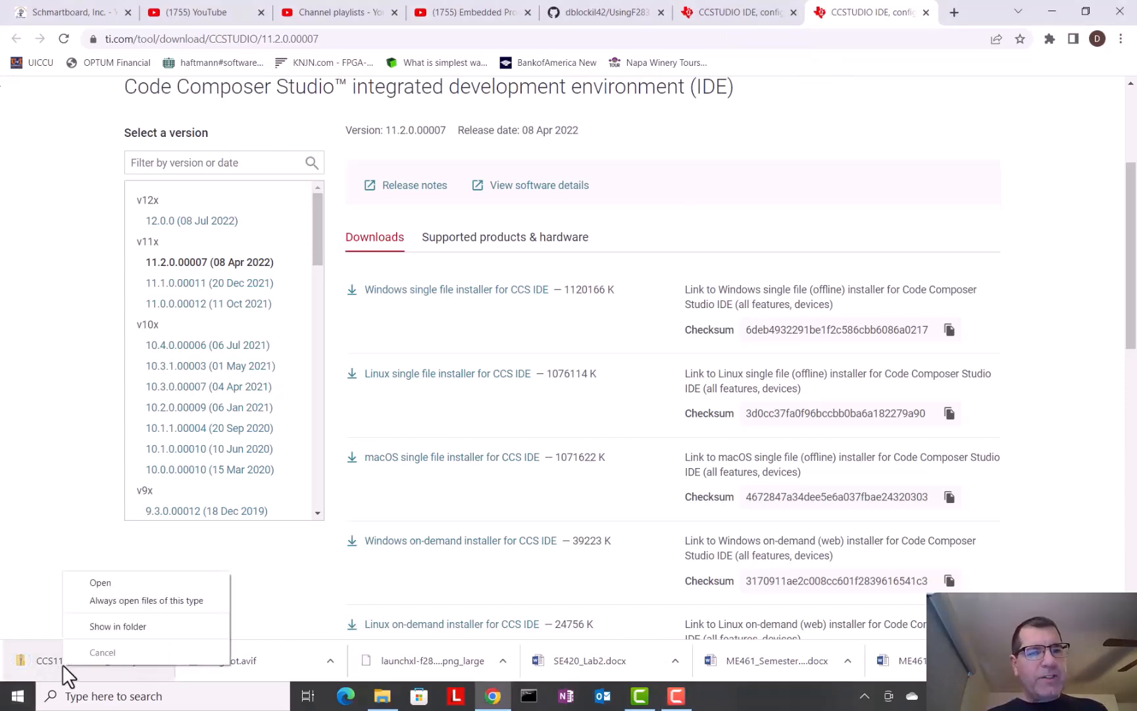
{"action": "left_click", "coordinate": [126, 624]}
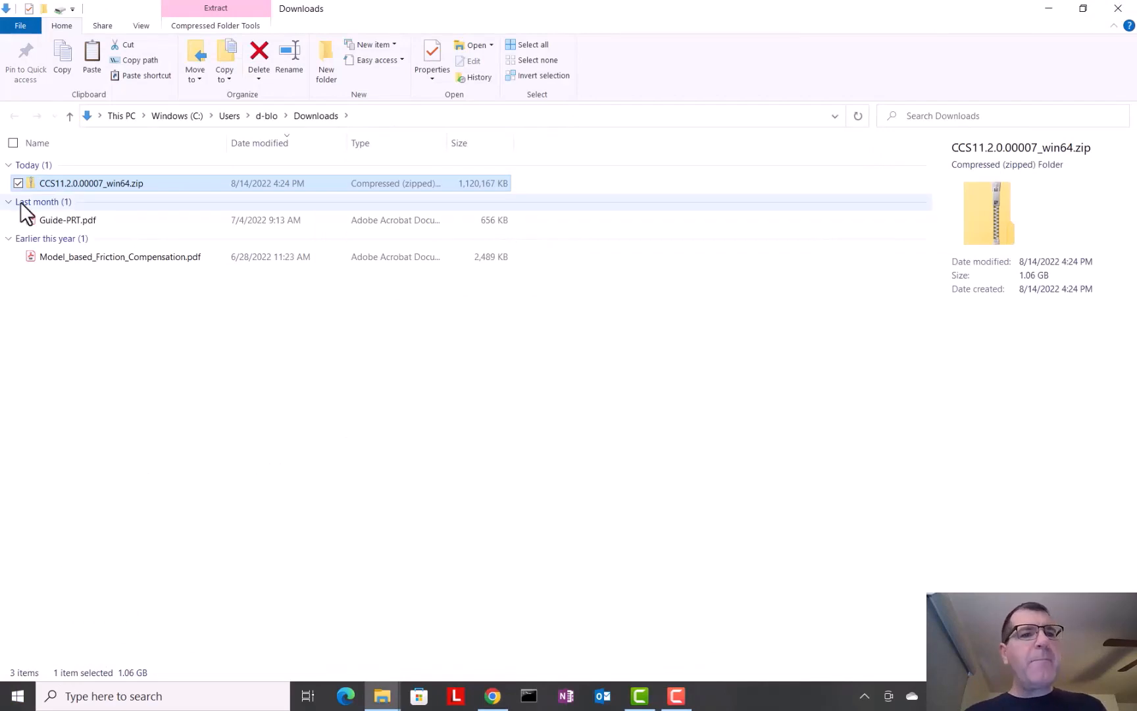
{"action": "right_click", "coordinate": [68, 179]}
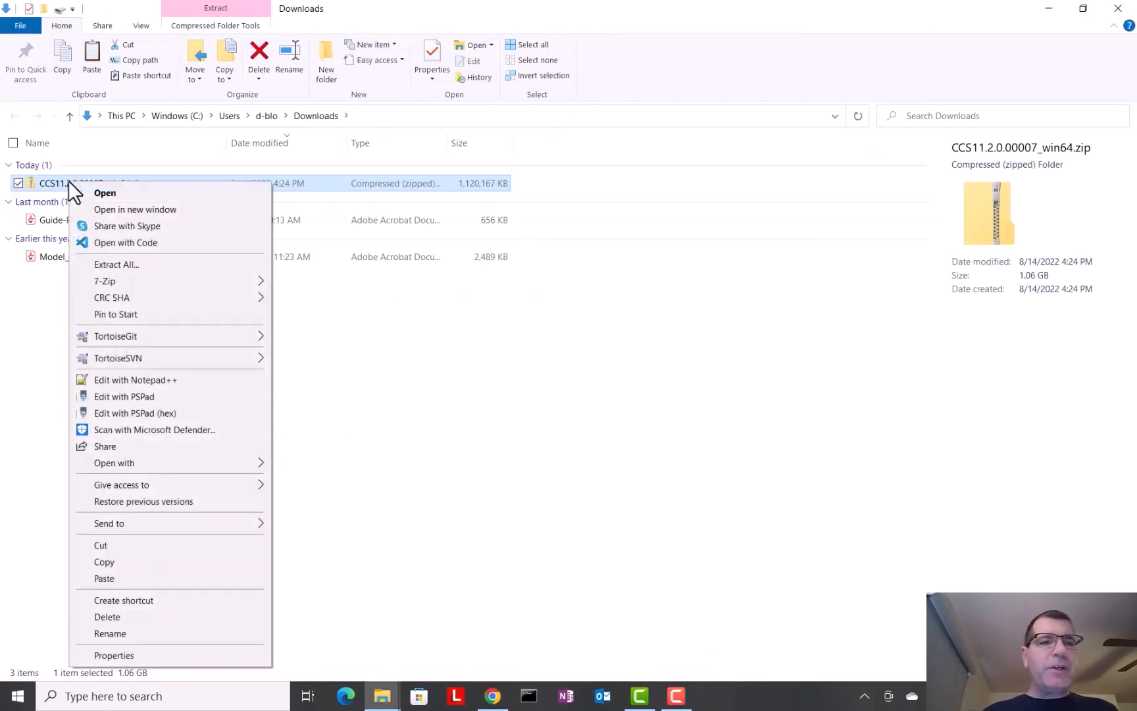
{"action": "mouse_move", "coordinate": [114, 284]}
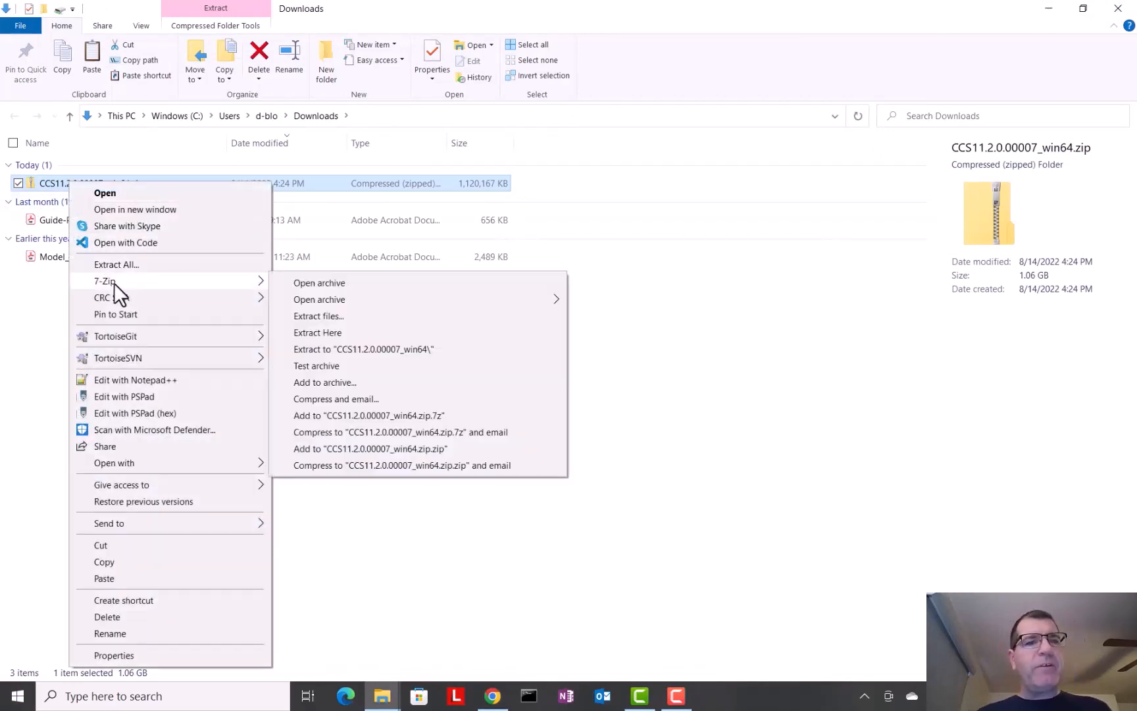
{"action": "left_click", "coordinate": [314, 333]}
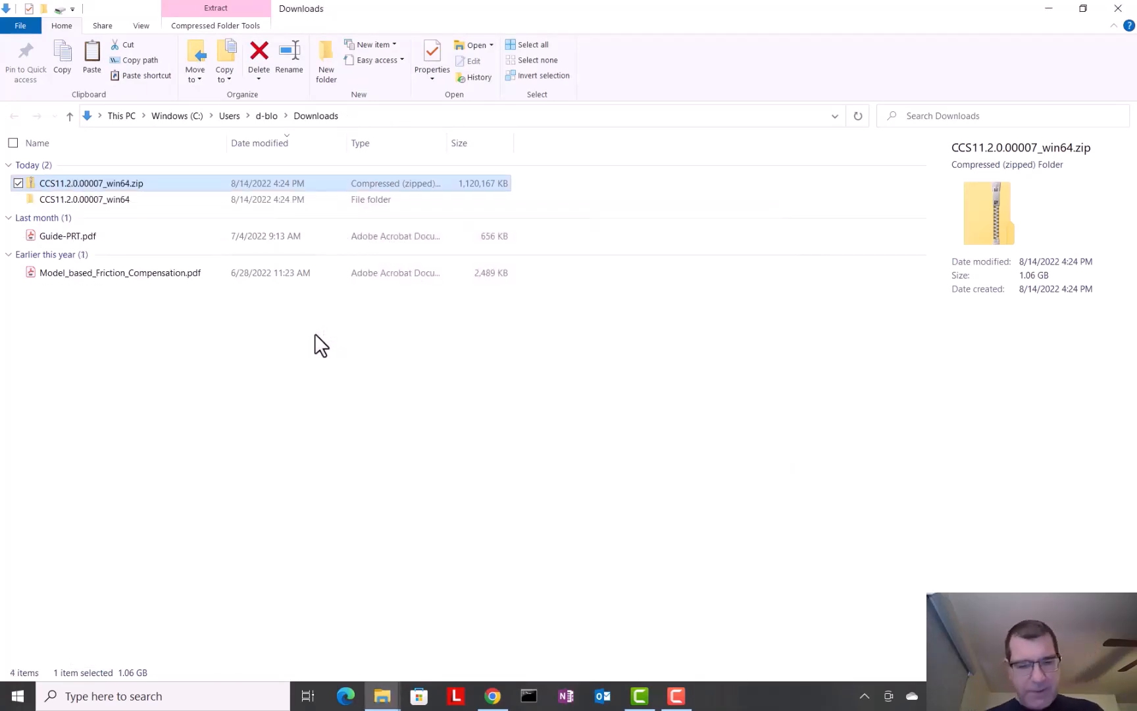
{"action": "left_click", "coordinate": [101, 373]}
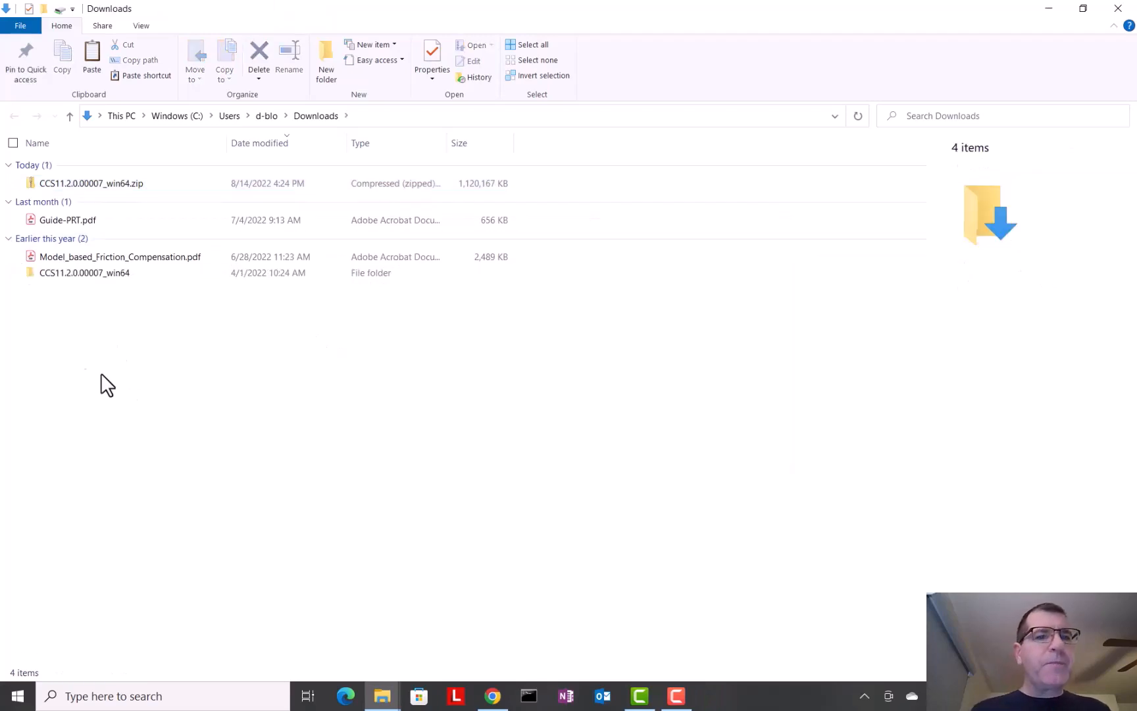
Launch ccs_setup_11.2.0.00007.exe from the extracted CCS11.2.0.00007_win64 folder and accept the license agreement to reach the system checks.
{"action": "left_click", "coordinate": [80, 274]}
{"action": "double_click", "coordinate": [80, 274]}
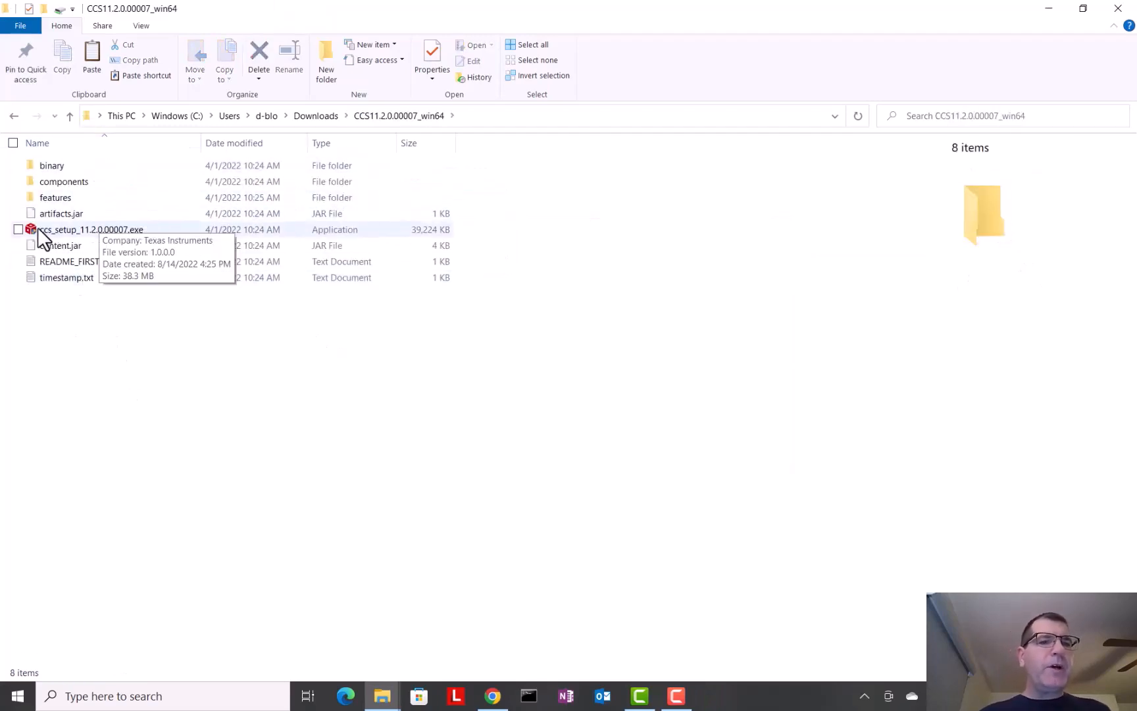
{"action": "left_click", "coordinate": [81, 227]}
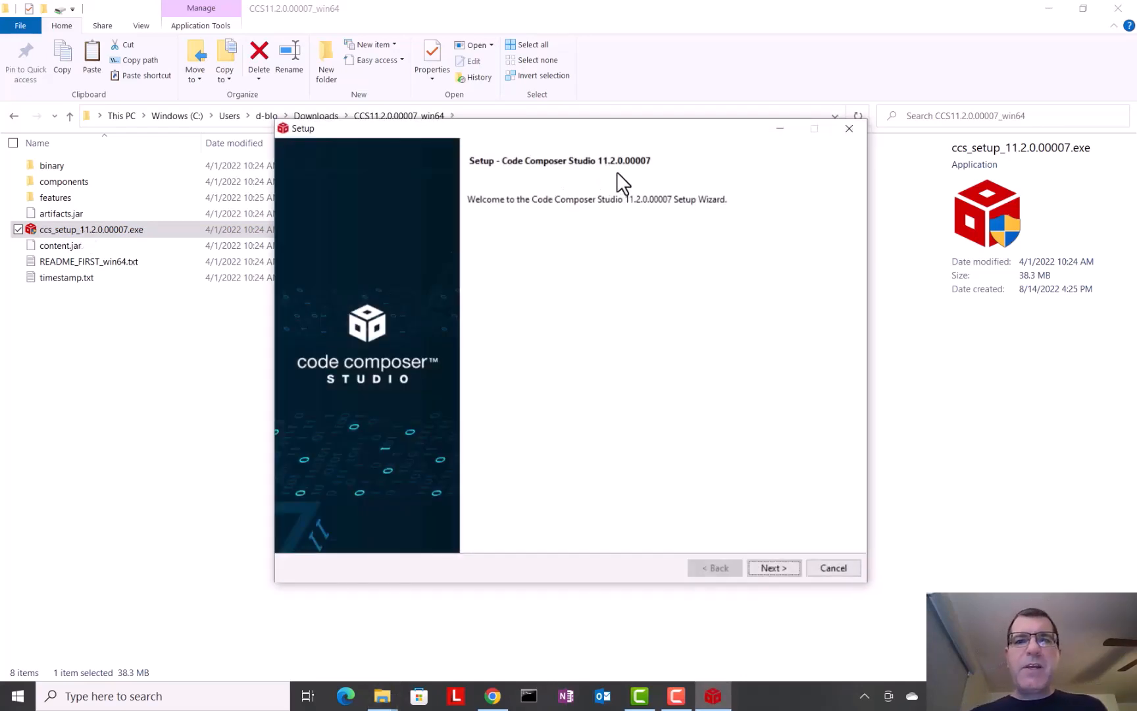
{"action": "left_click", "coordinate": [774, 568]}
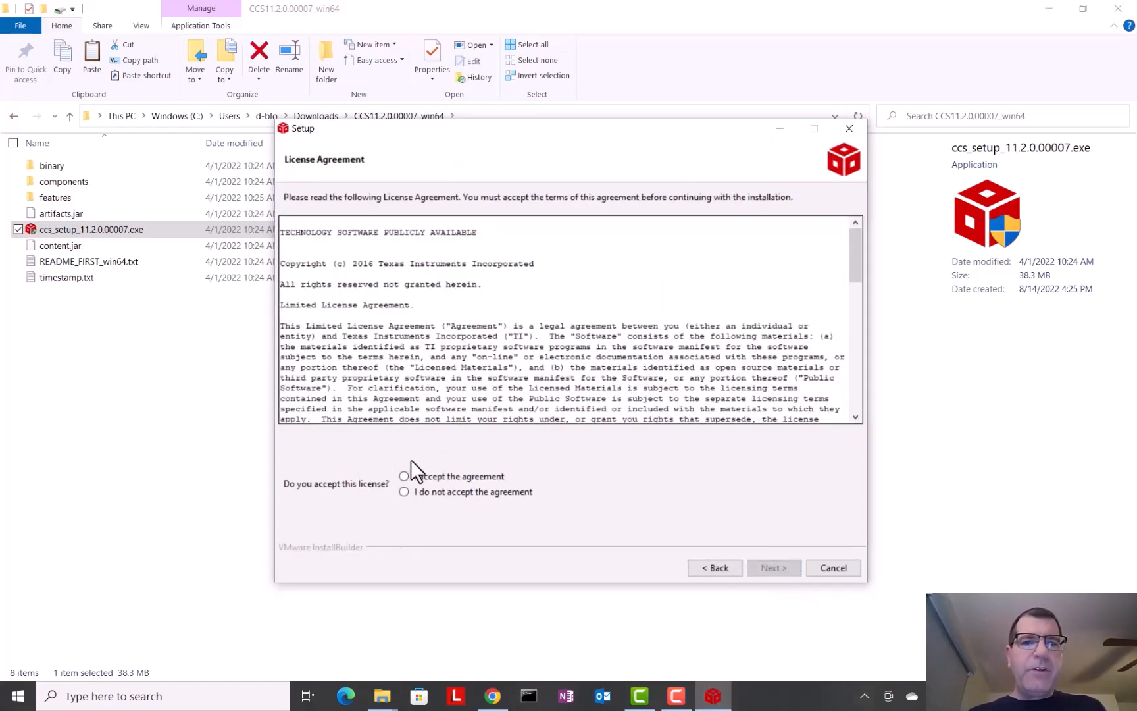
{"action": "left_click", "coordinate": [404, 476]}
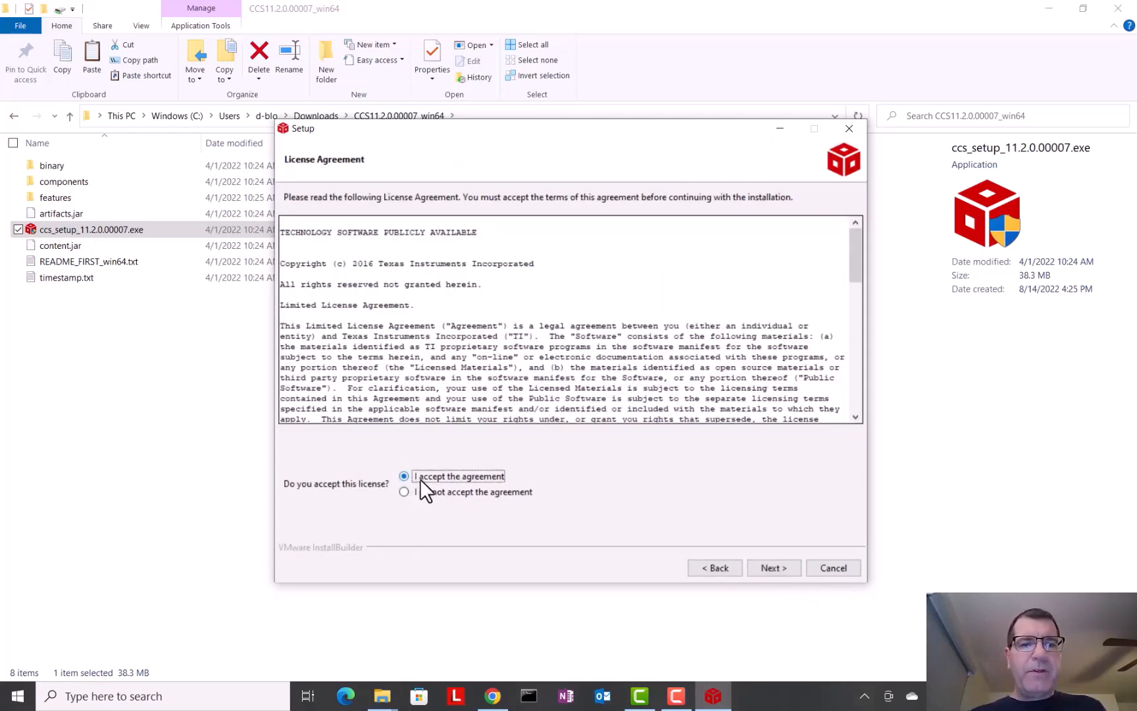
{"action": "left_click", "coordinate": [774, 568]}
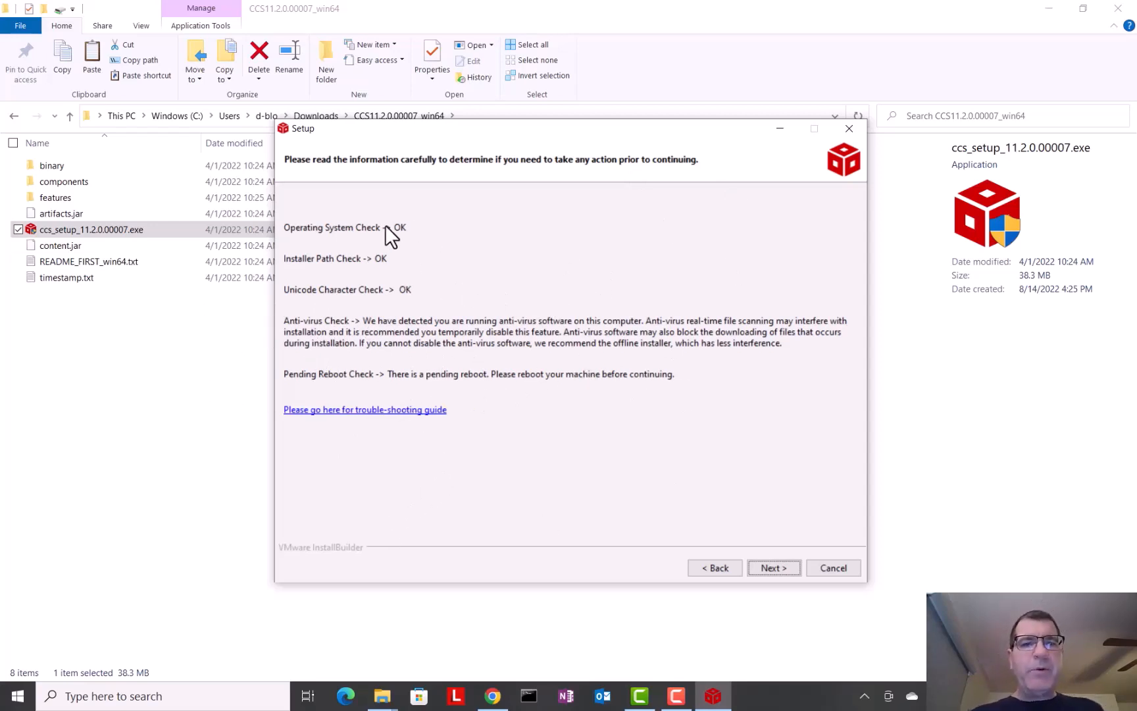
Switch real-time protection off and back on in the Windows Security virus and threat protection settings, and close the window.
{"action": "left_click", "coordinate": [866, 696]}
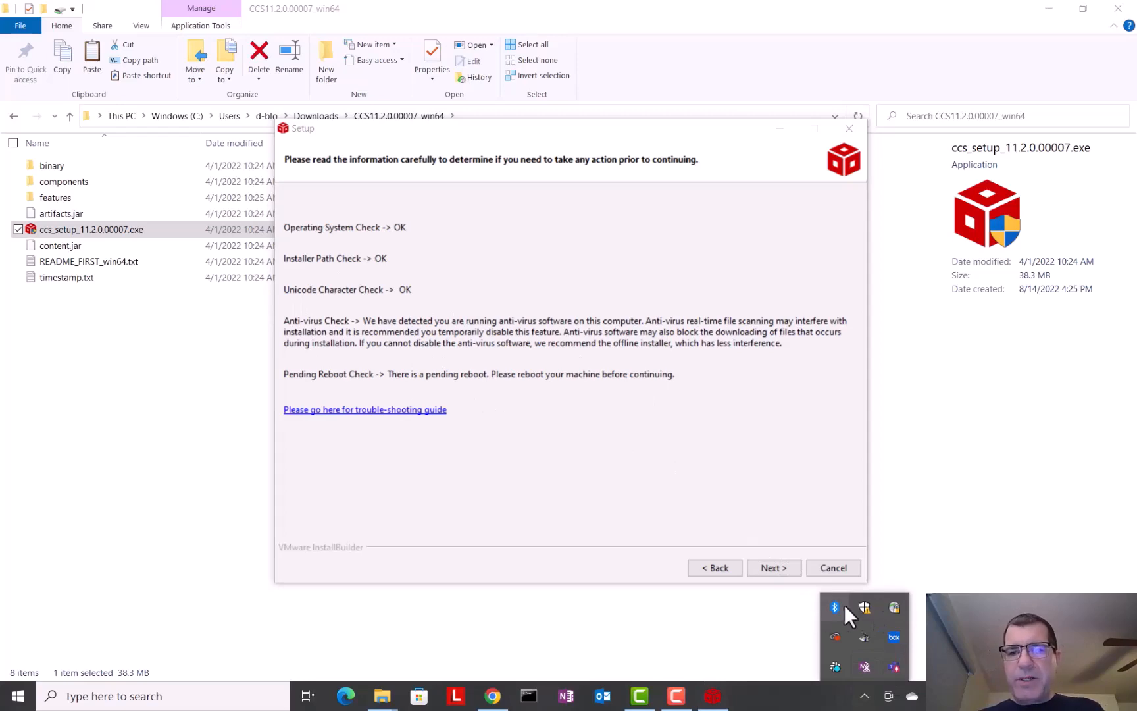
{"action": "left_click", "coordinate": [865, 605]}
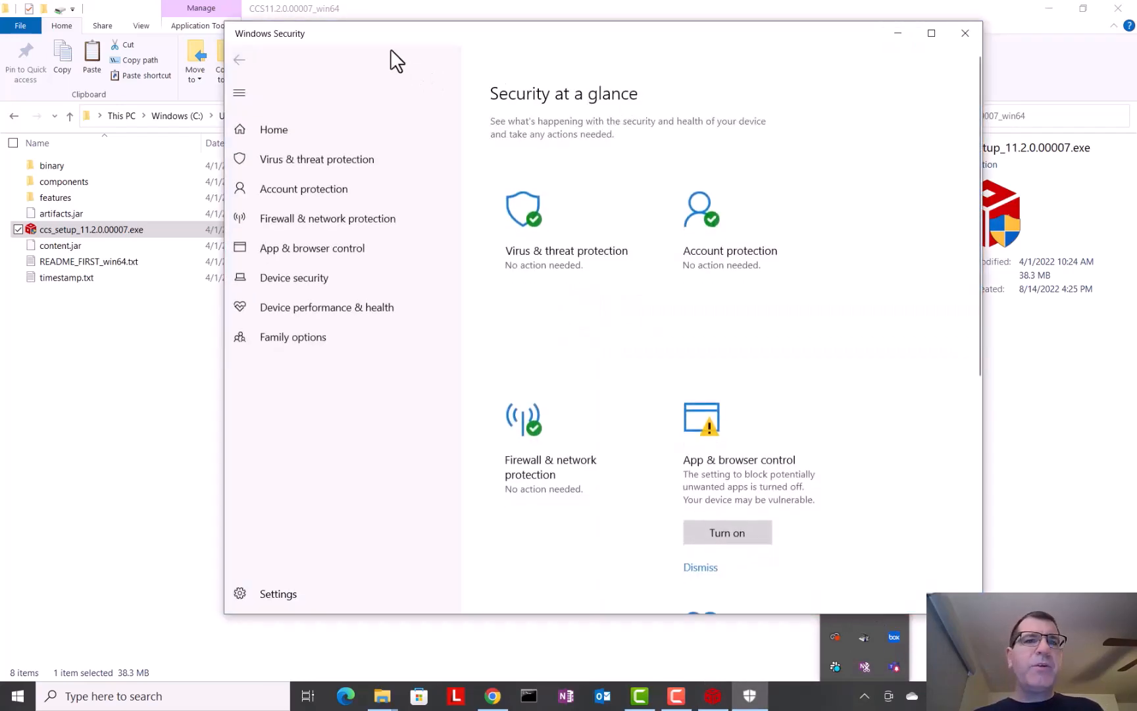
{"action": "left_click_drag", "start_coordinate": [394, 46], "coordinate": [508, 95]}
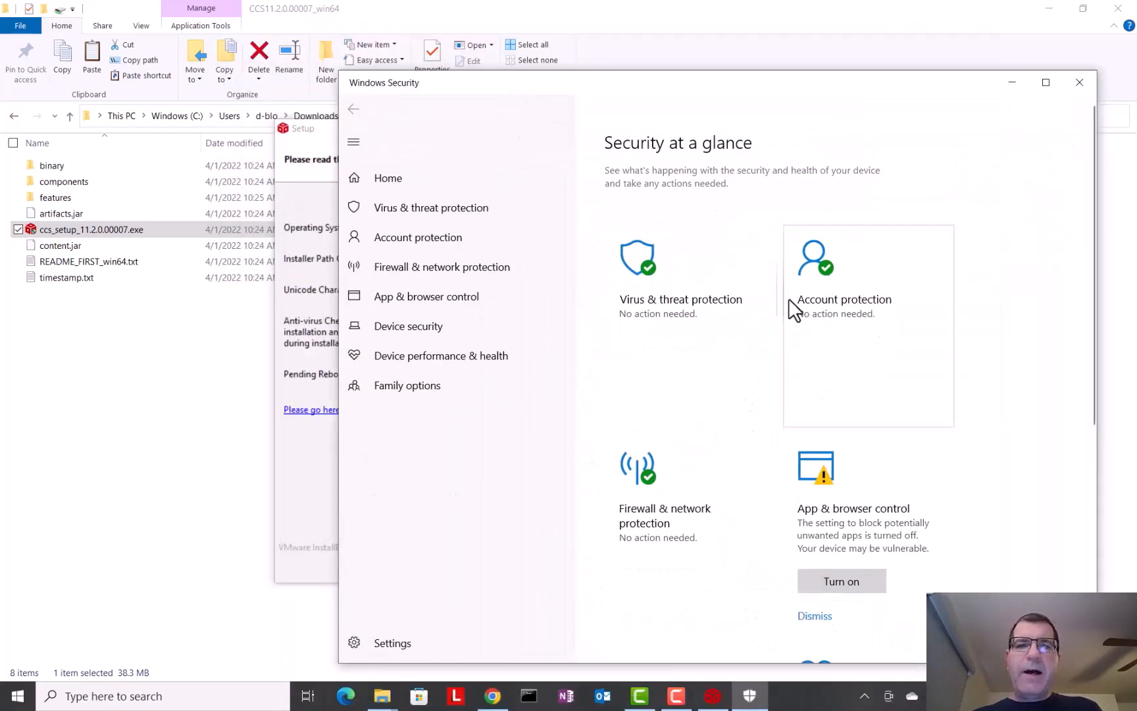
{"action": "left_click", "coordinate": [631, 267]}
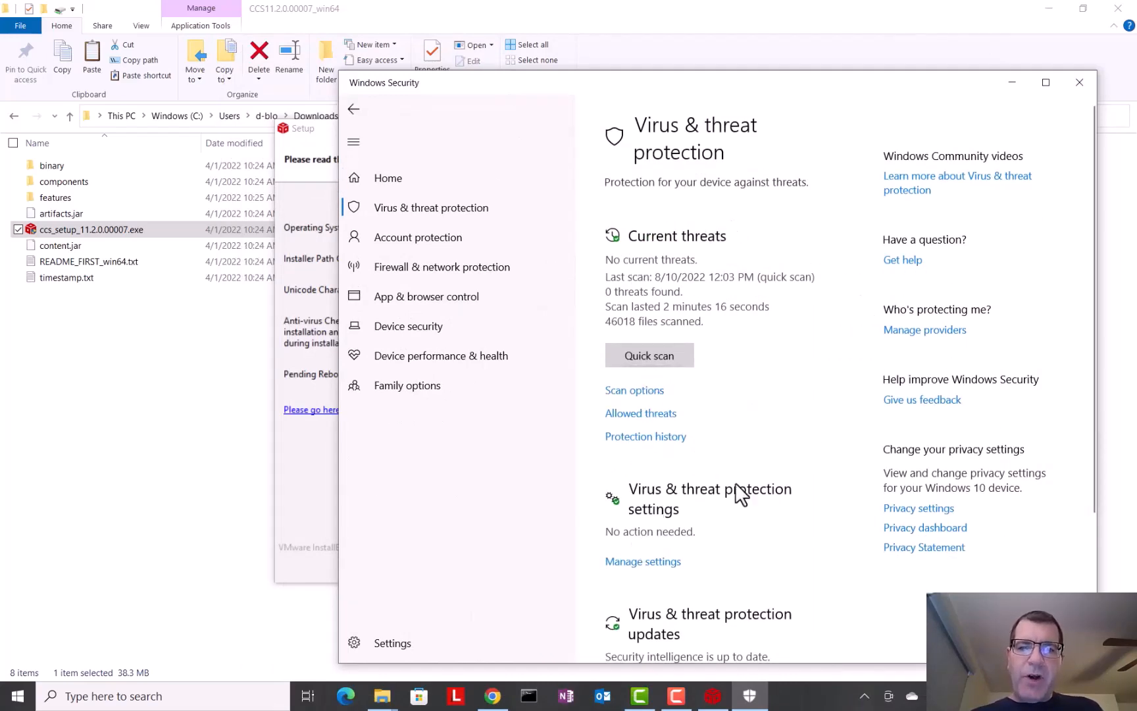
{"action": "scroll", "coordinate": [651, 532], "scroll_direction": "down", "scroll_amount": 2}
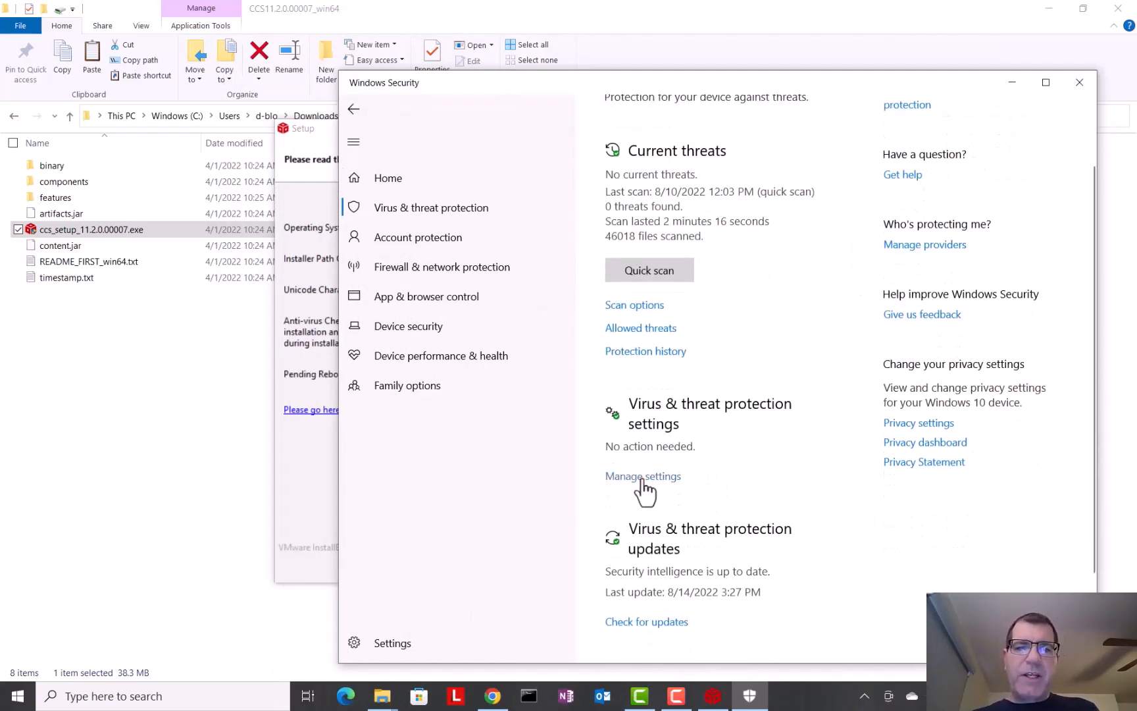
{"action": "left_click", "coordinate": [642, 480]}
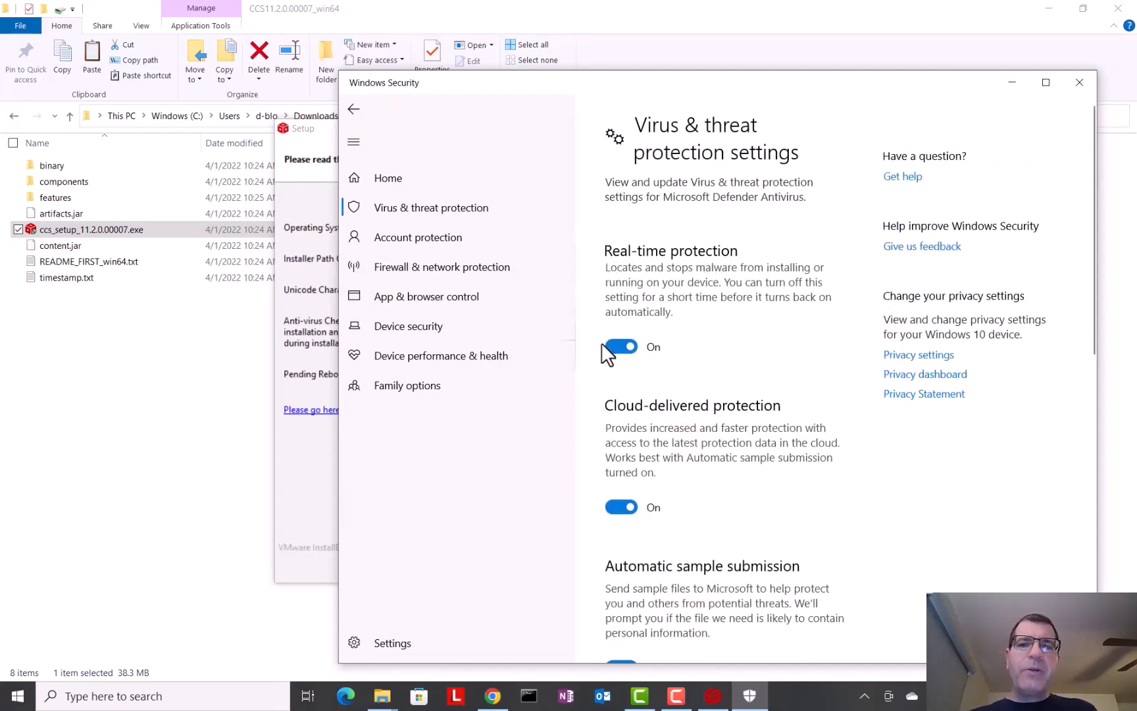
{"action": "left_click", "coordinate": [621, 346]}
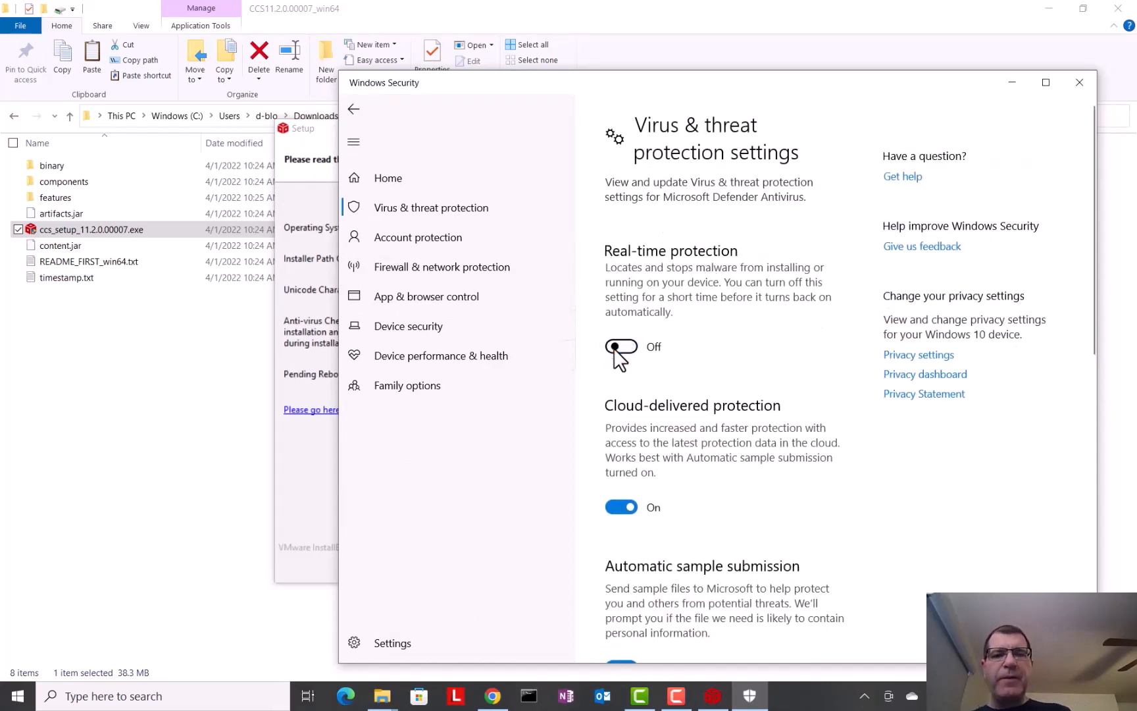
{"action": "left_click", "coordinate": [621, 347]}
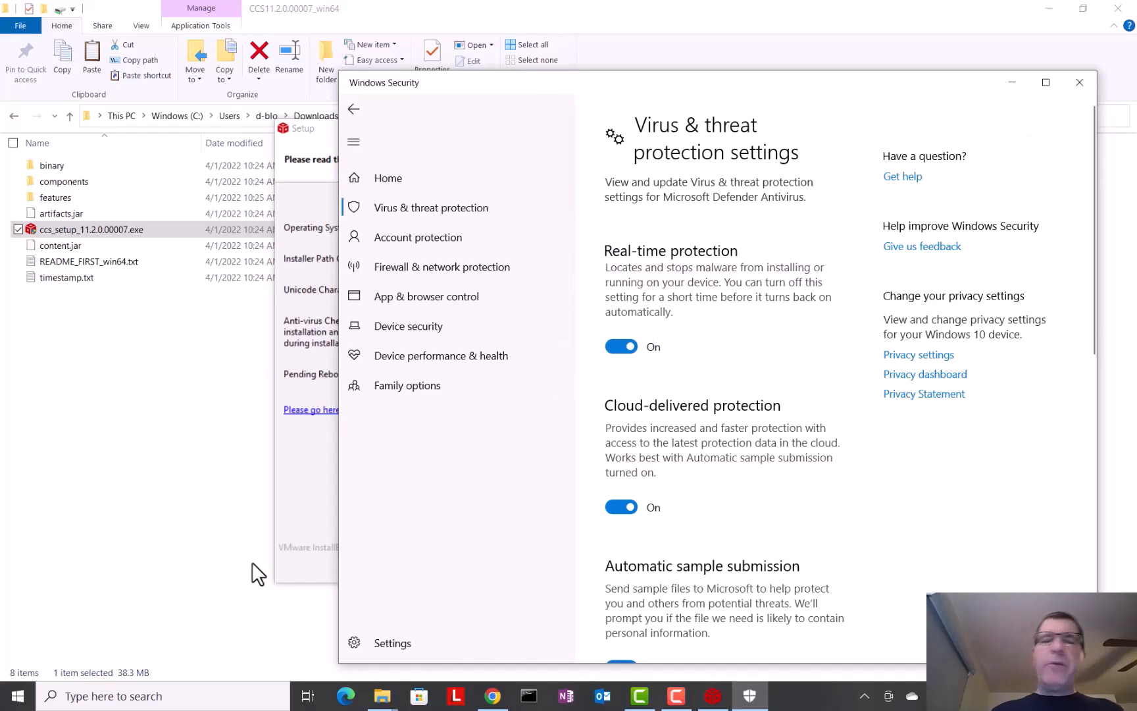
{"action": "left_click", "coordinate": [1079, 80]}
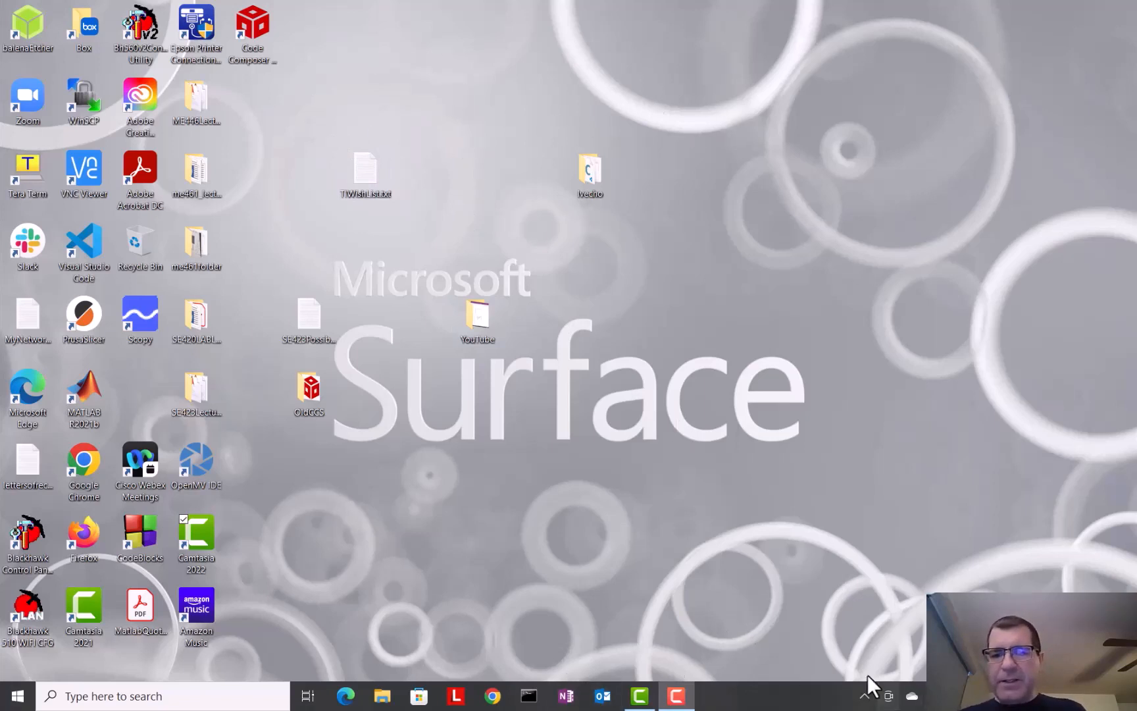
Turn off real-time protection in the Windows Security virus and threat protection settings and minimize the window.
{"action": "left_click", "coordinate": [865, 696]}
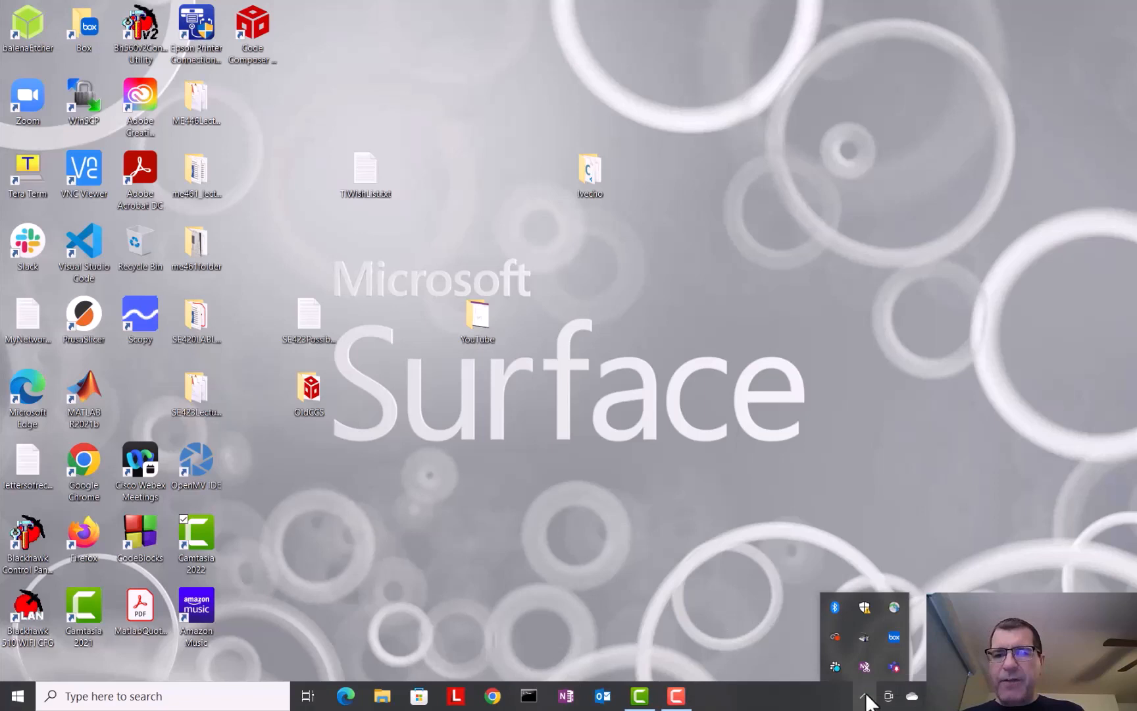
{"action": "left_click", "coordinate": [867, 606]}
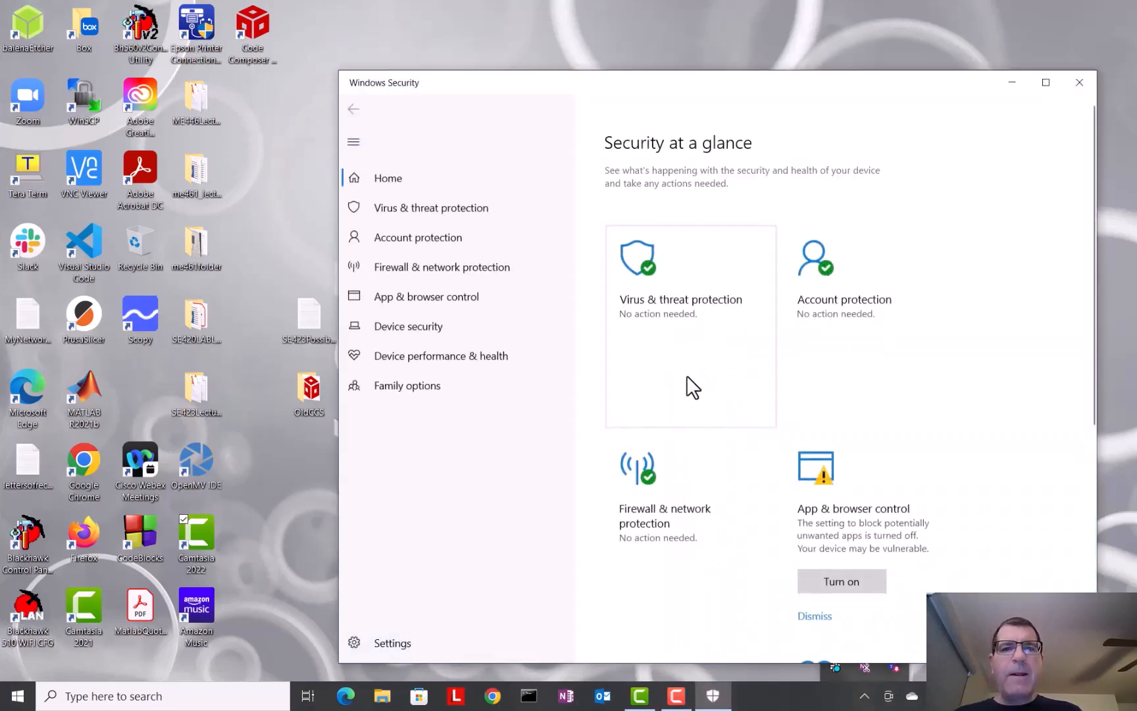
{"action": "left_click", "coordinate": [648, 297]}
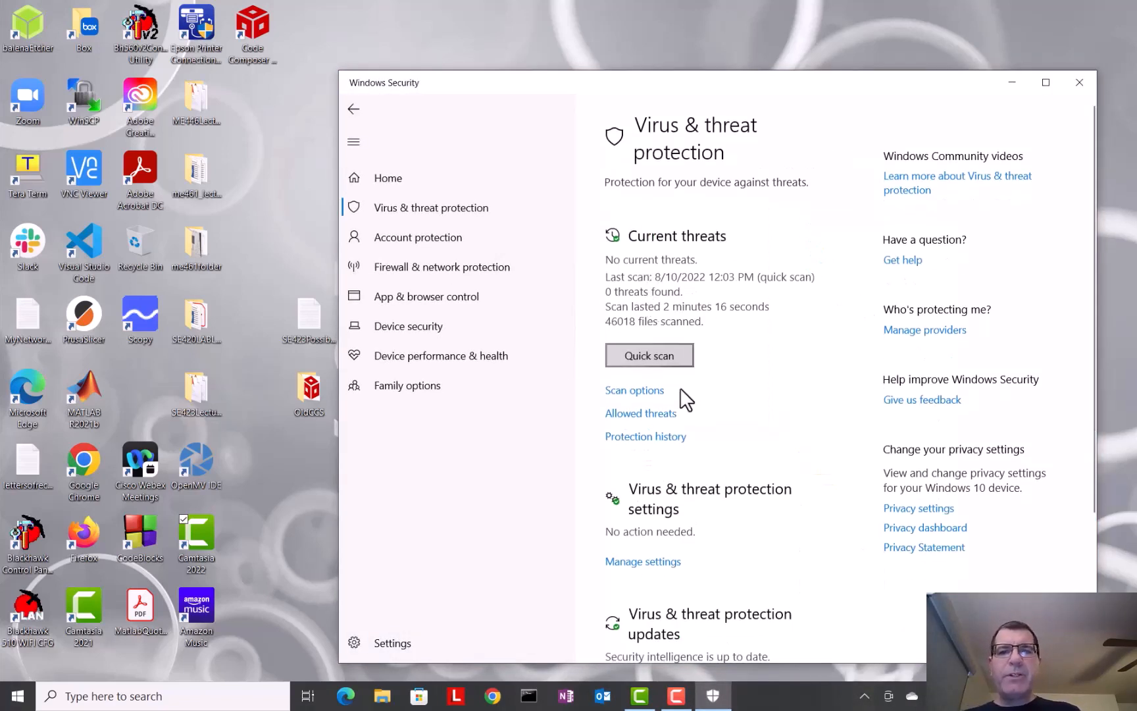
{"action": "scroll", "coordinate": [655, 464], "scroll_direction": "down", "scroll_amount": 3}
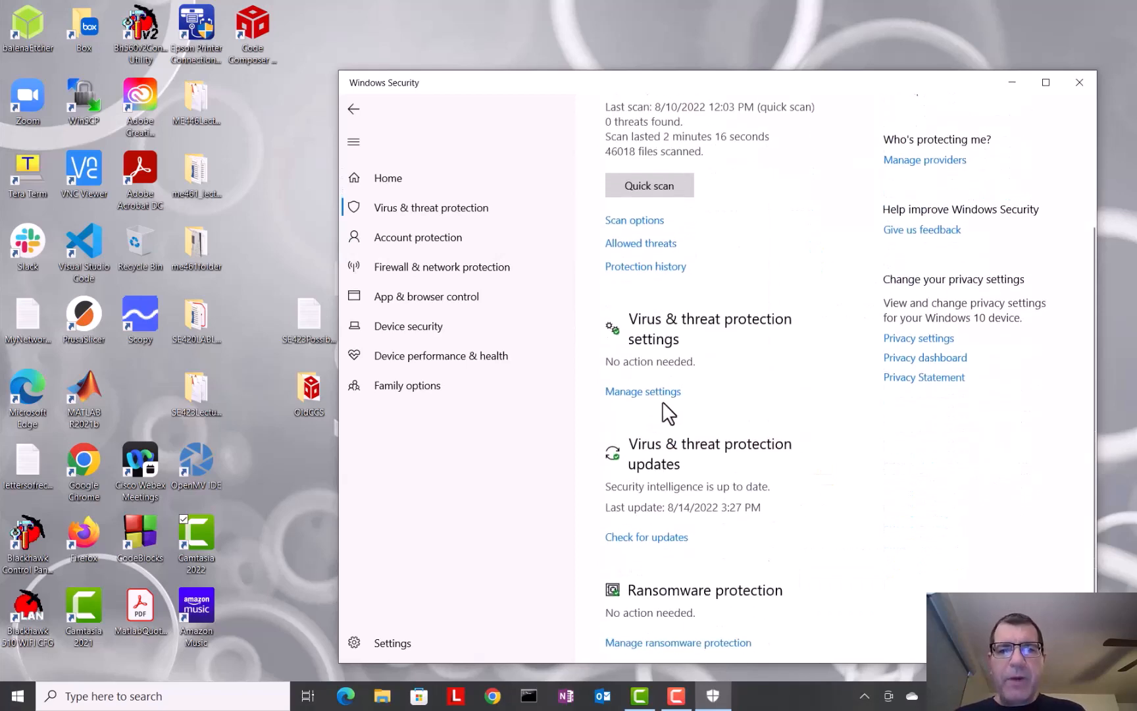
{"action": "left_click", "coordinate": [660, 395]}
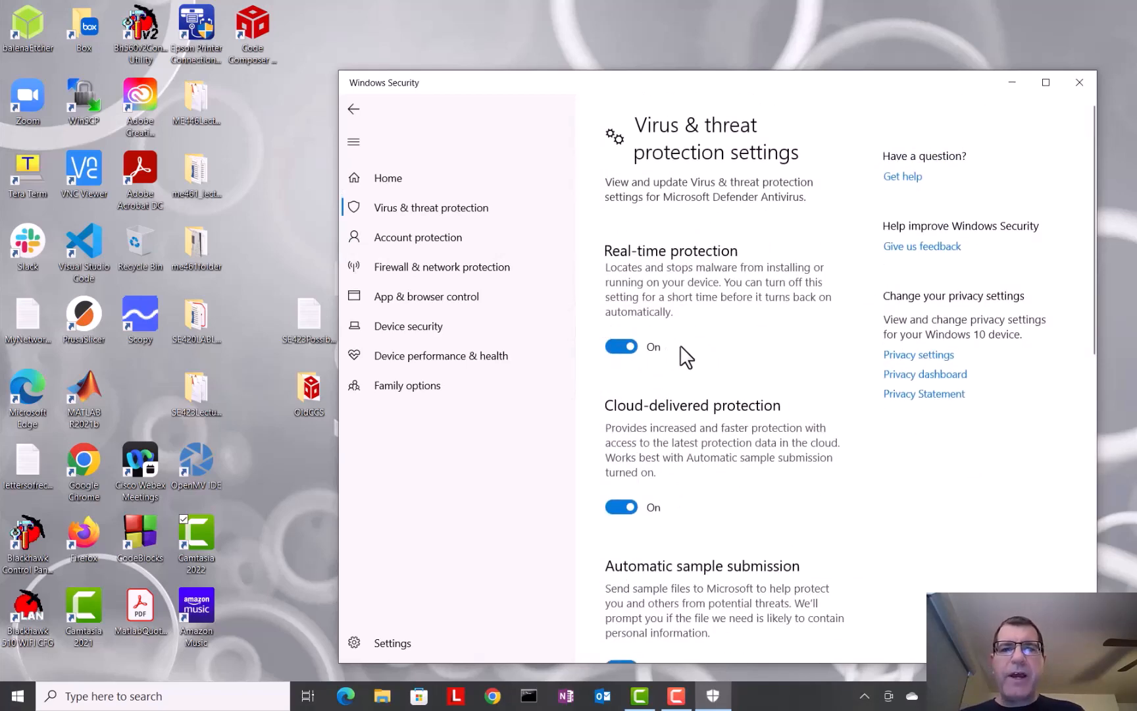
{"action": "left_click", "coordinate": [617, 347]}
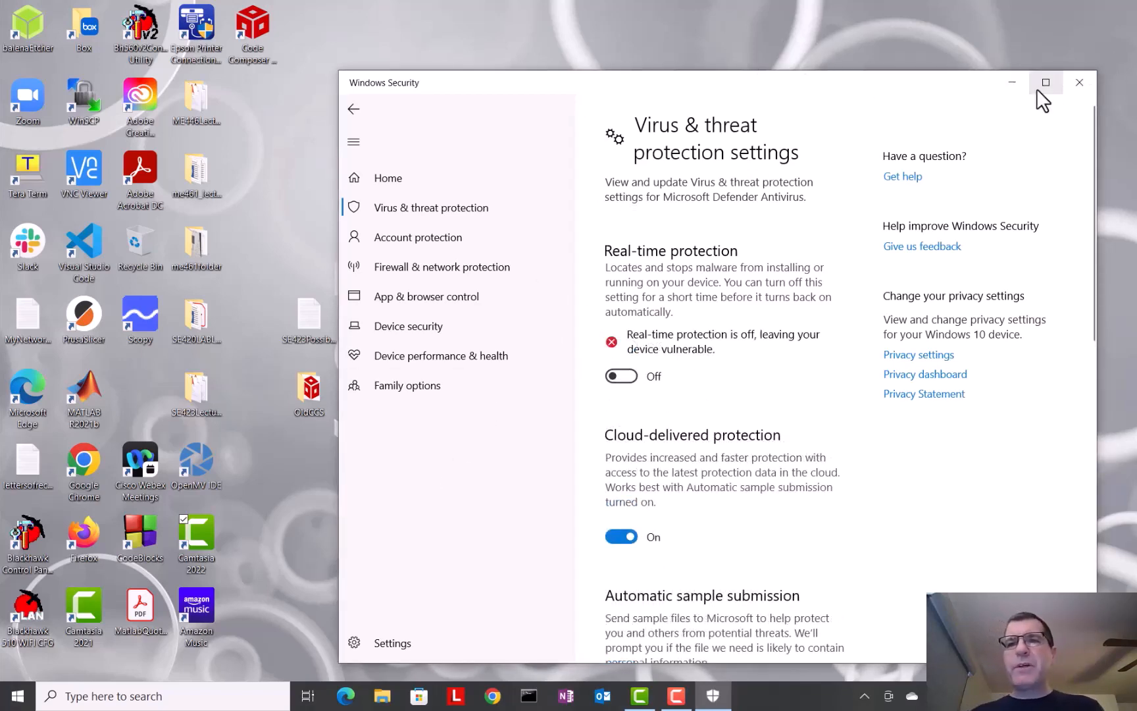
{"action": "left_click", "coordinate": [1013, 82]}
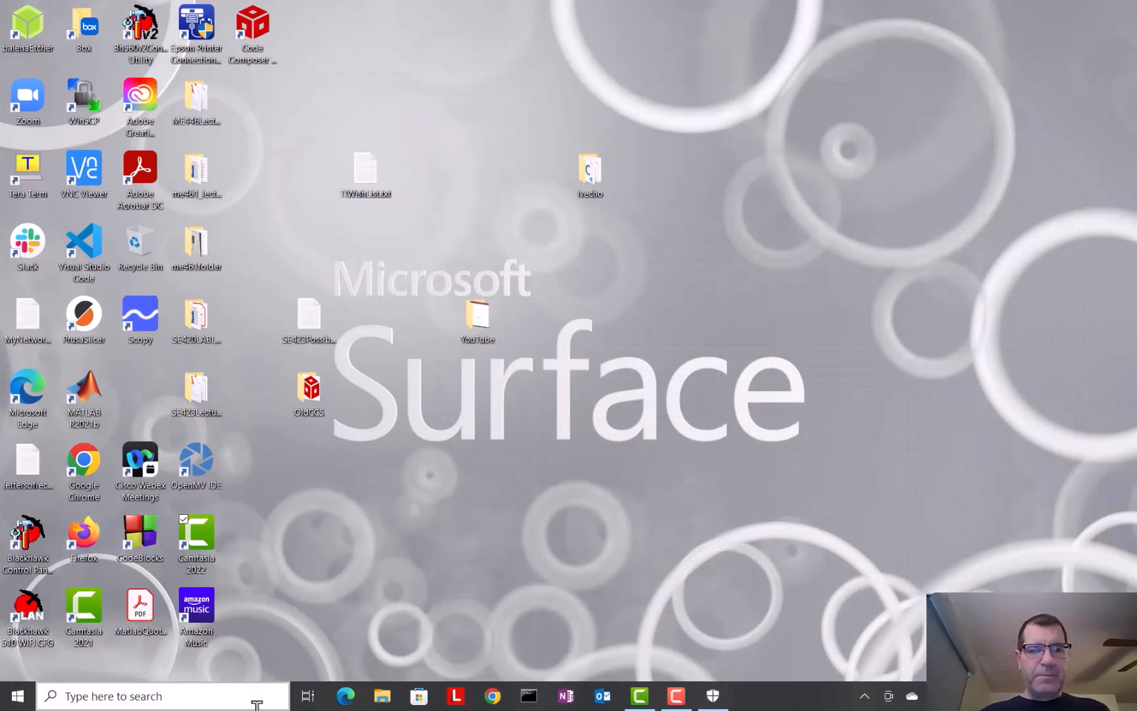
Open the CCS11.2.0.00007_win64 folder in Downloads and run ccs_setup_11.2.0.00007.exe.
{"action": "left_click", "coordinate": [382, 696]}
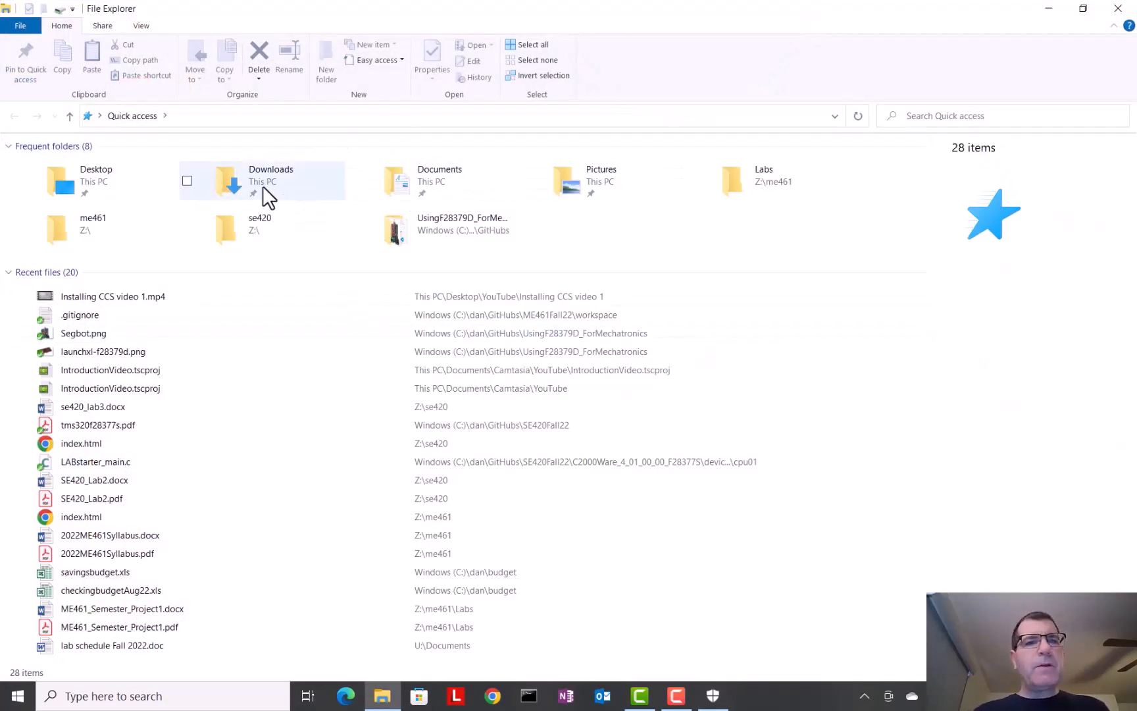
{"action": "double_click", "coordinate": [263, 185]}
{"action": "left_click", "coordinate": [67, 199]}
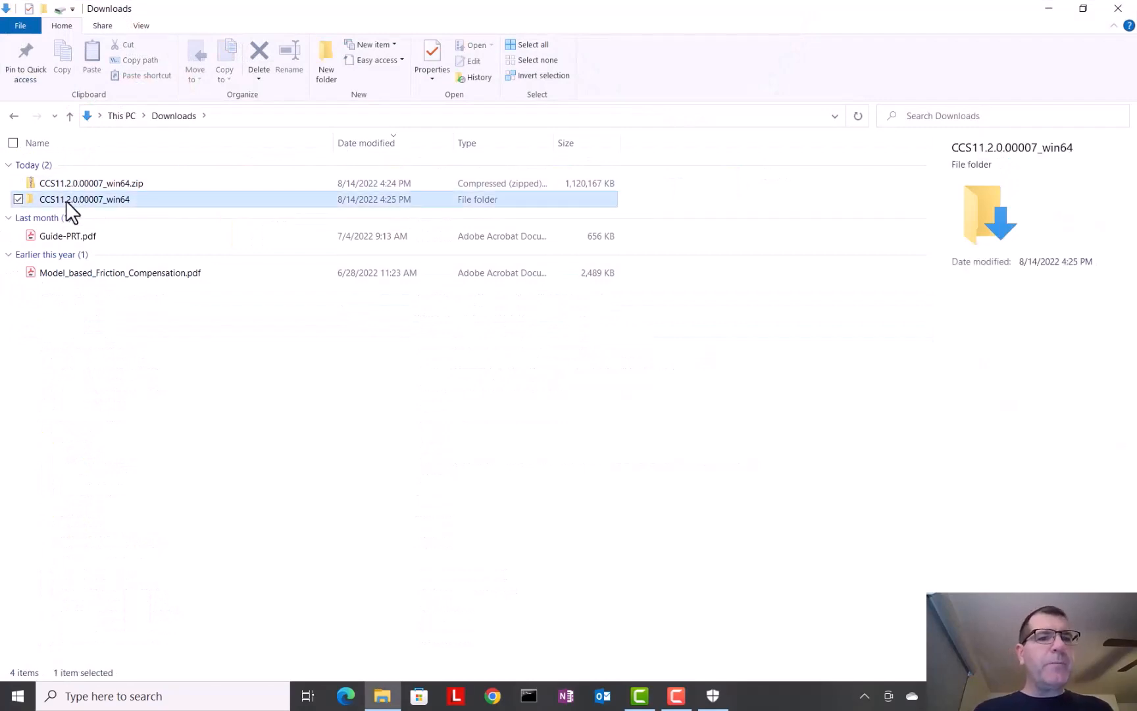
{"action": "double_click", "coordinate": [66, 200]}
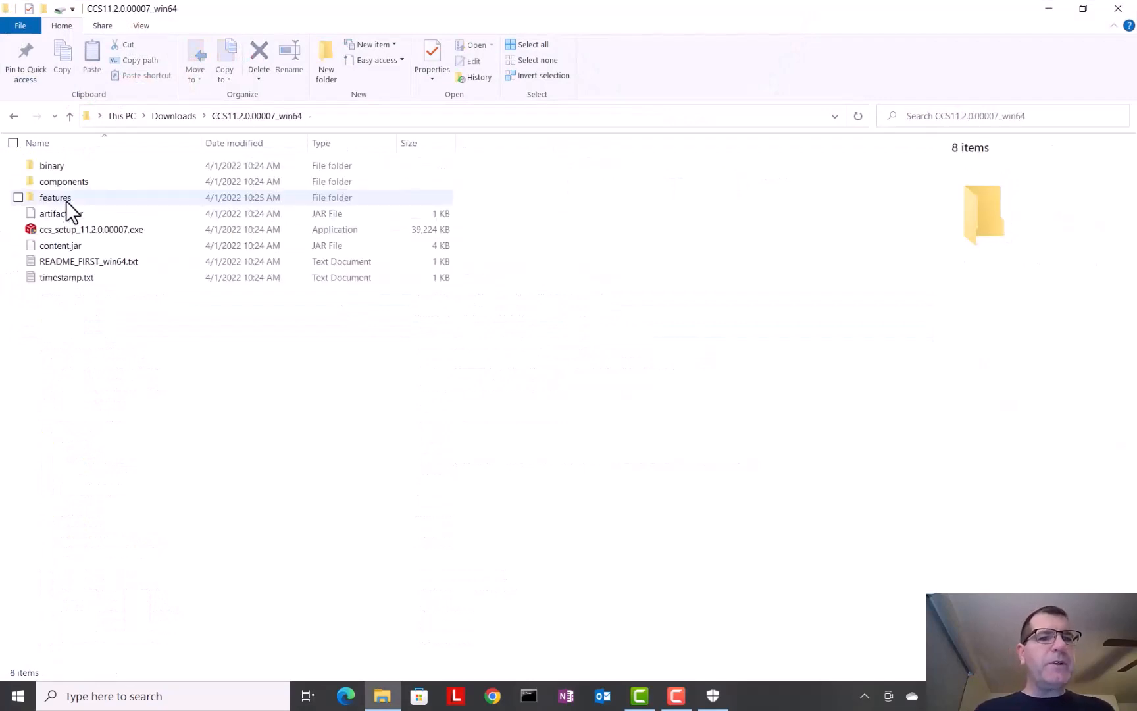
{"action": "left_click", "coordinate": [96, 232]}
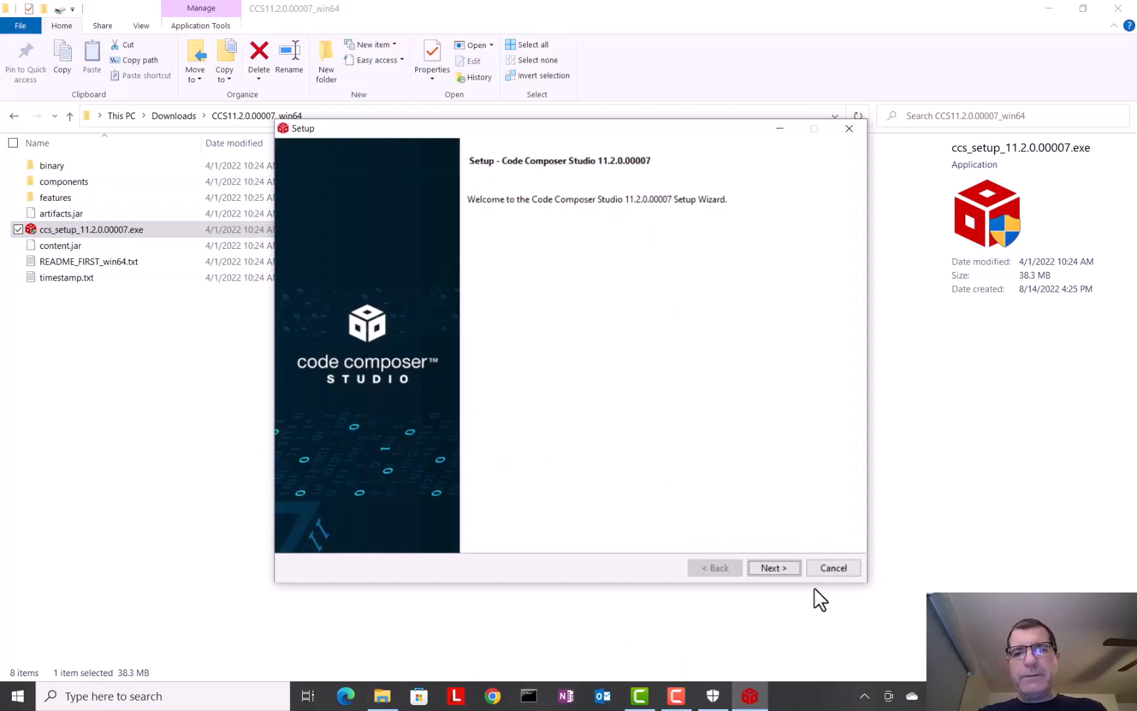
Accept the license agreement in the setup wizard and continue past the system checks to the installation directory.
{"action": "left_click", "coordinate": [786, 563]}
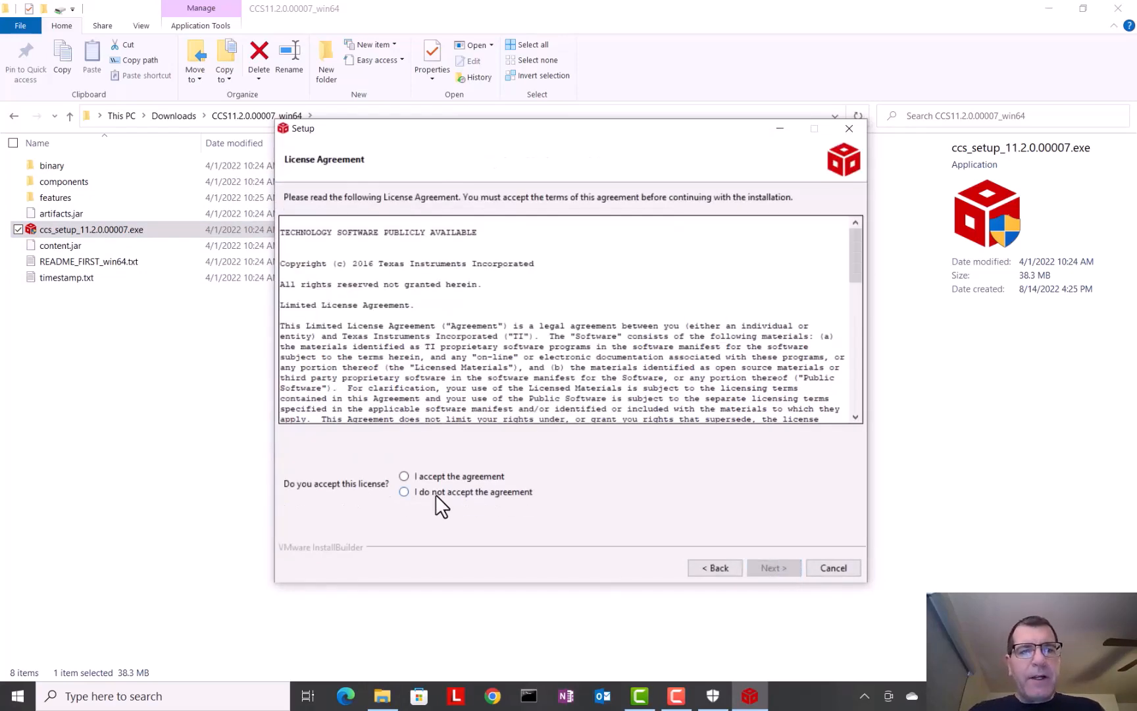
{"action": "left_click", "coordinate": [407, 474]}
{"action": "left_click", "coordinate": [763, 565]}
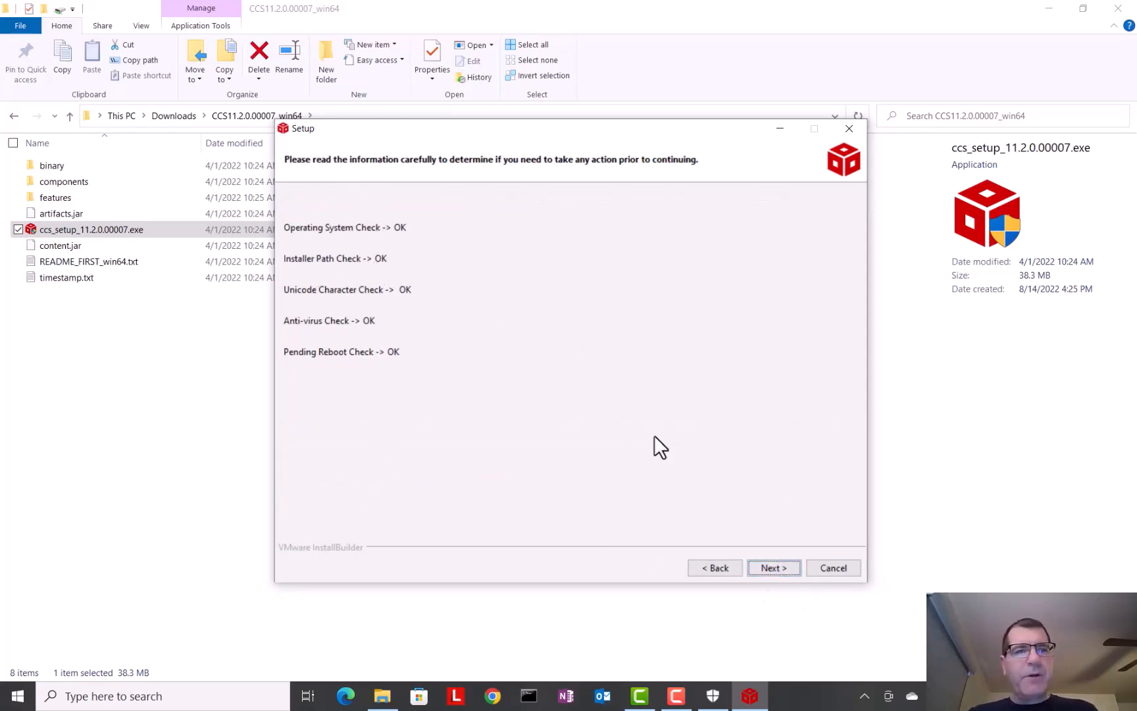
{"action": "left_click", "coordinate": [764, 563]}
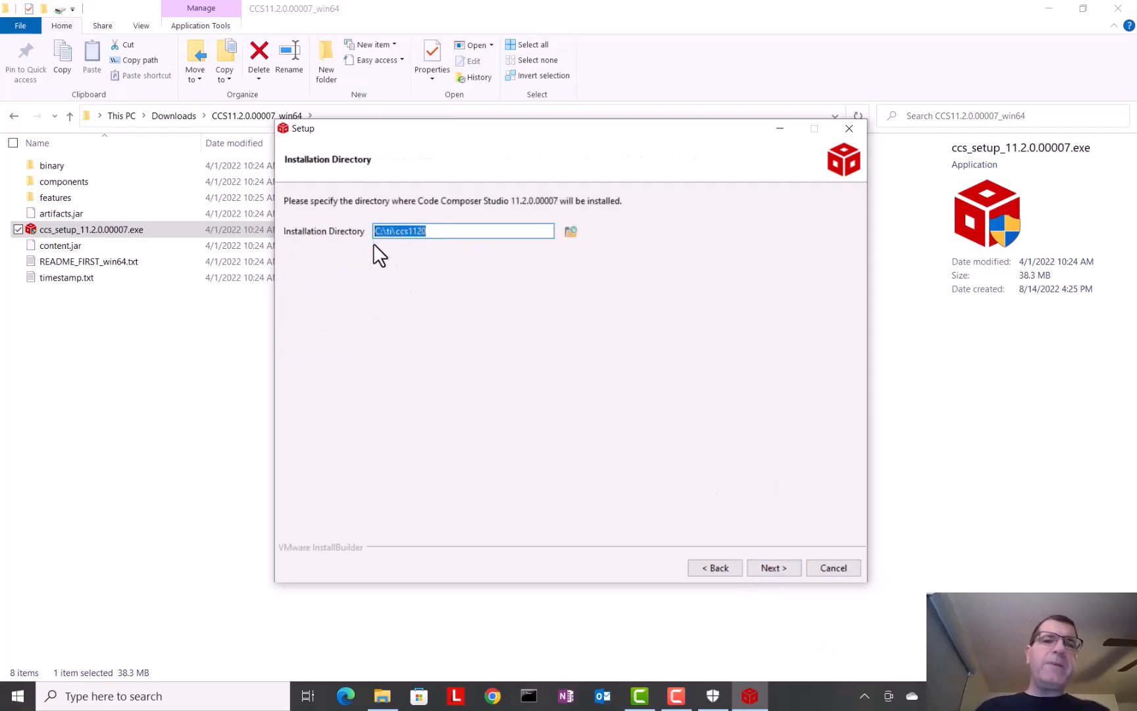
Try installing into C:\ti\ccs1120 over the existing CCS installation, with Custom Installation as the setup type.
{"action": "left_click", "coordinate": [436, 228]}
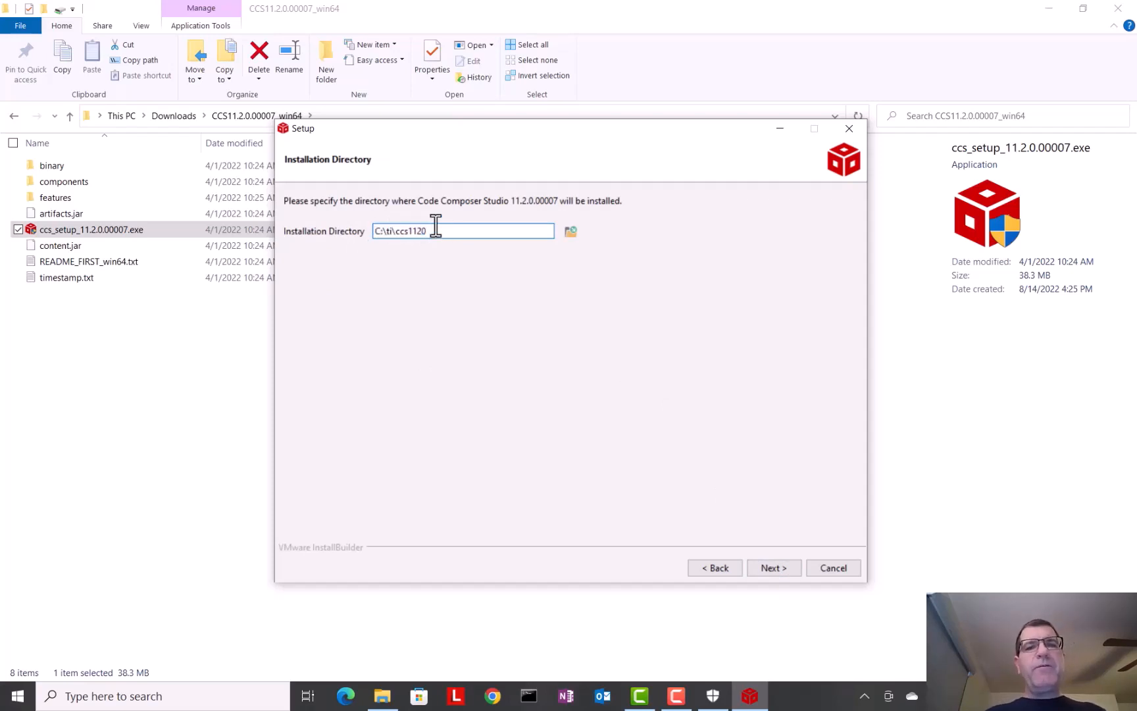
{"action": "left_click_drag", "start_coordinate": [437, 231], "coordinate": [368, 228]}
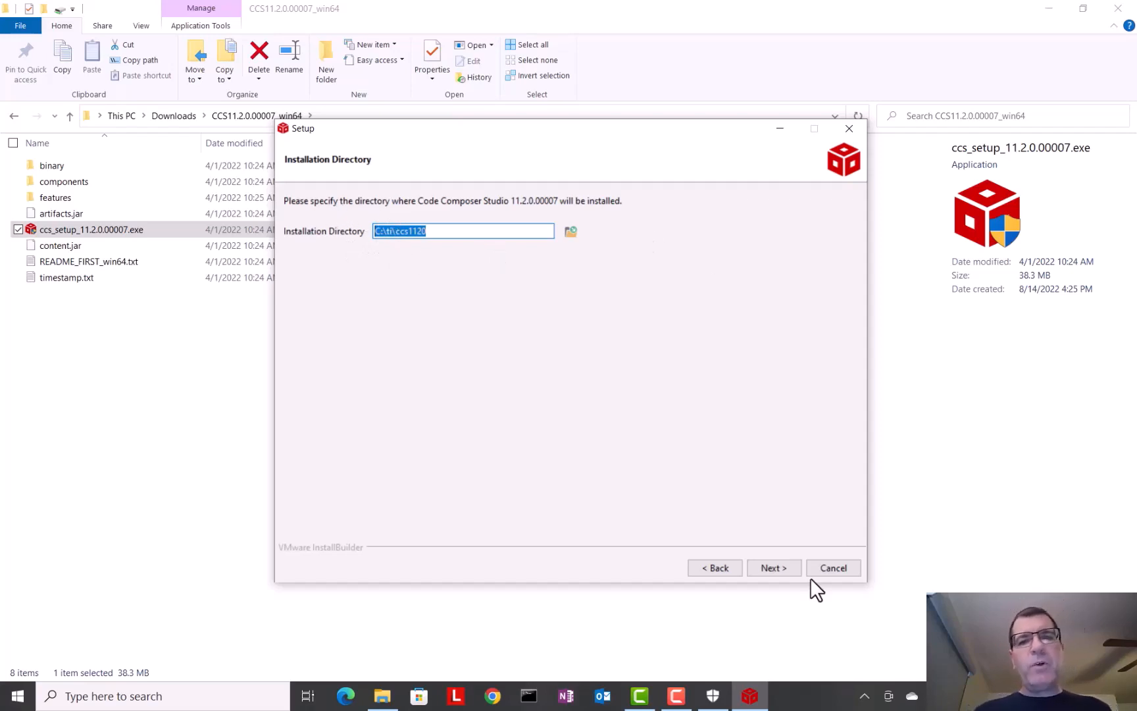
{"action": "left_click", "coordinate": [773, 569]}
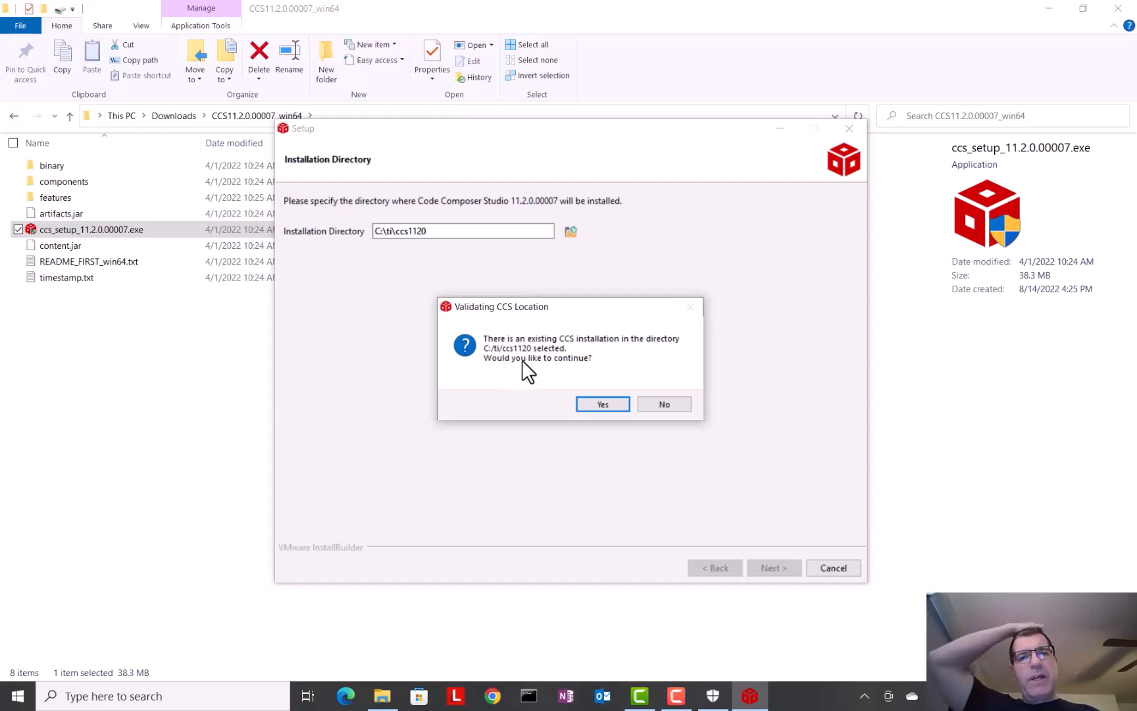
{"action": "left_click", "coordinate": [603, 404]}
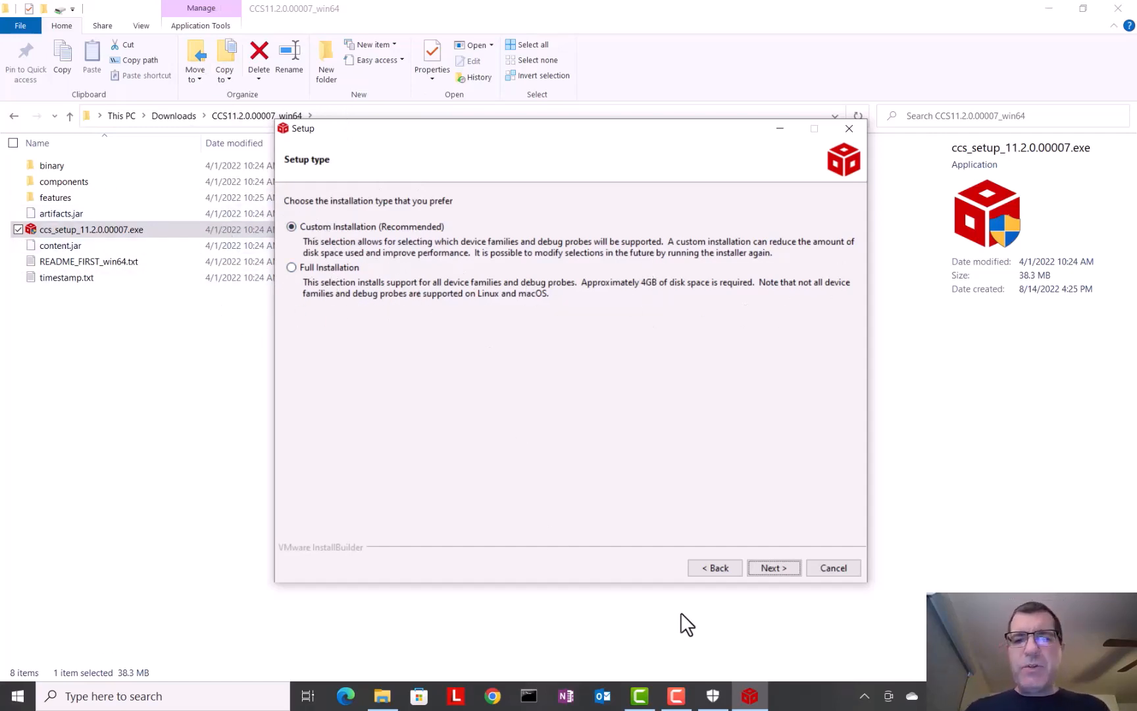
{"action": "left_click", "coordinate": [773, 565]}
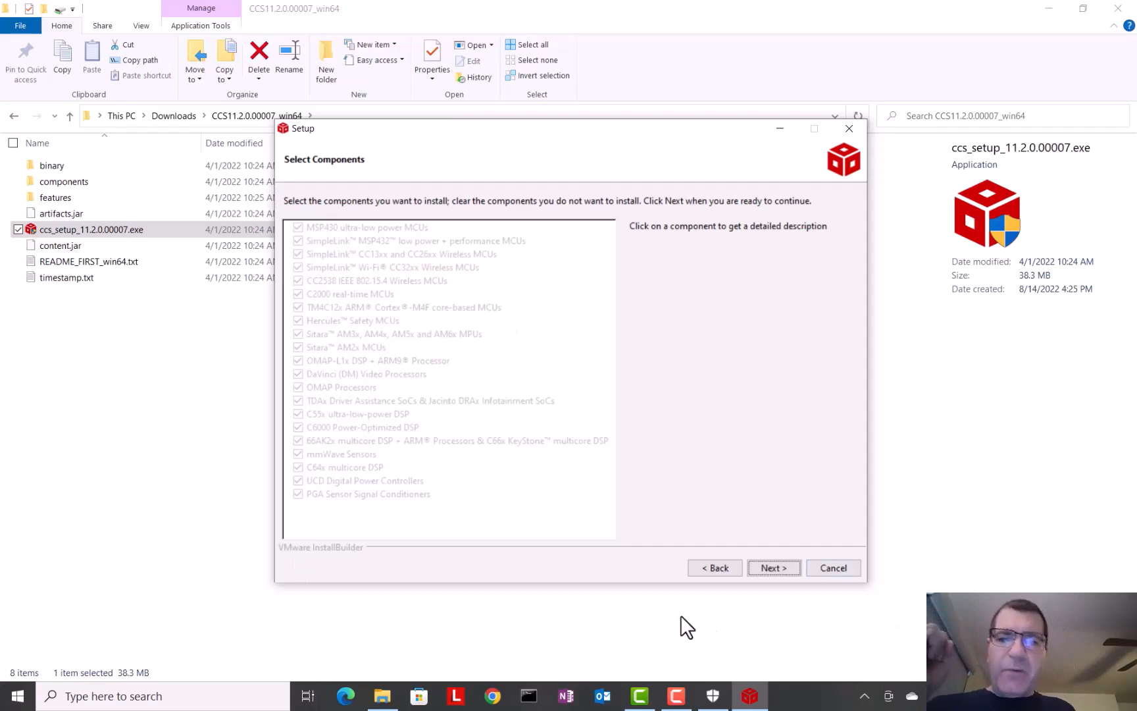
Return to the installation directory page and change the path to C:\ticcs1120.
{"action": "left_click", "coordinate": [701, 564]}
{"action": "key", "text": "Return"}
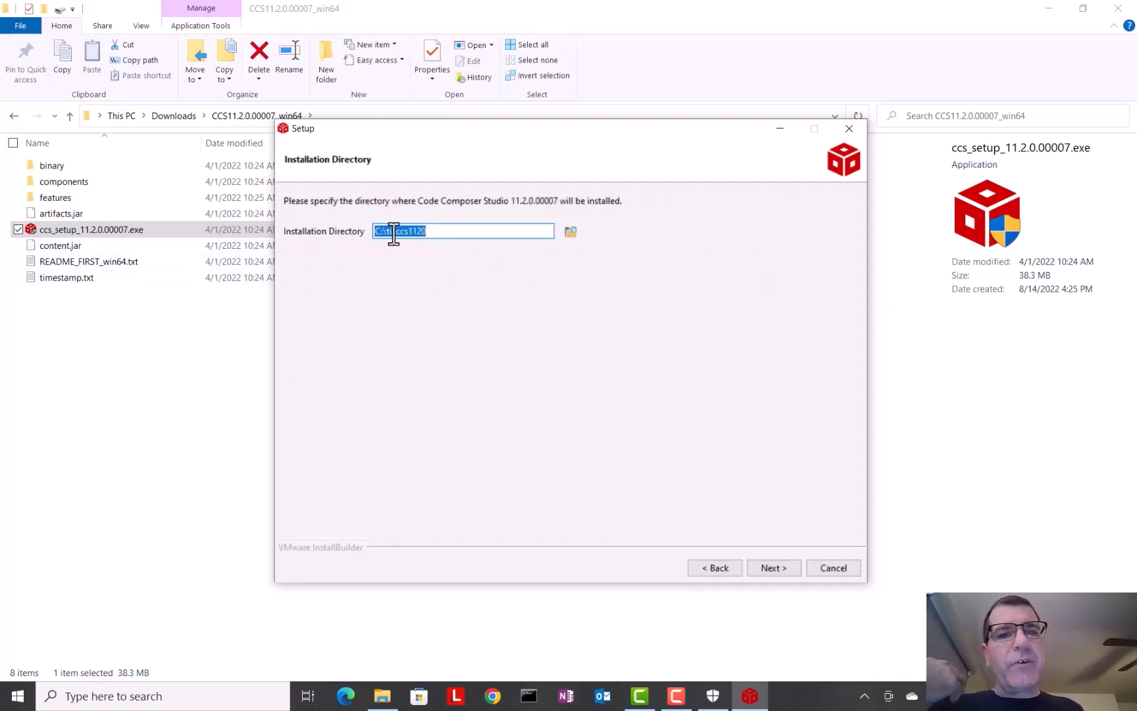
{"action": "left_click", "coordinate": [395, 230]}
{"action": "key", "text": "BackSpace"}
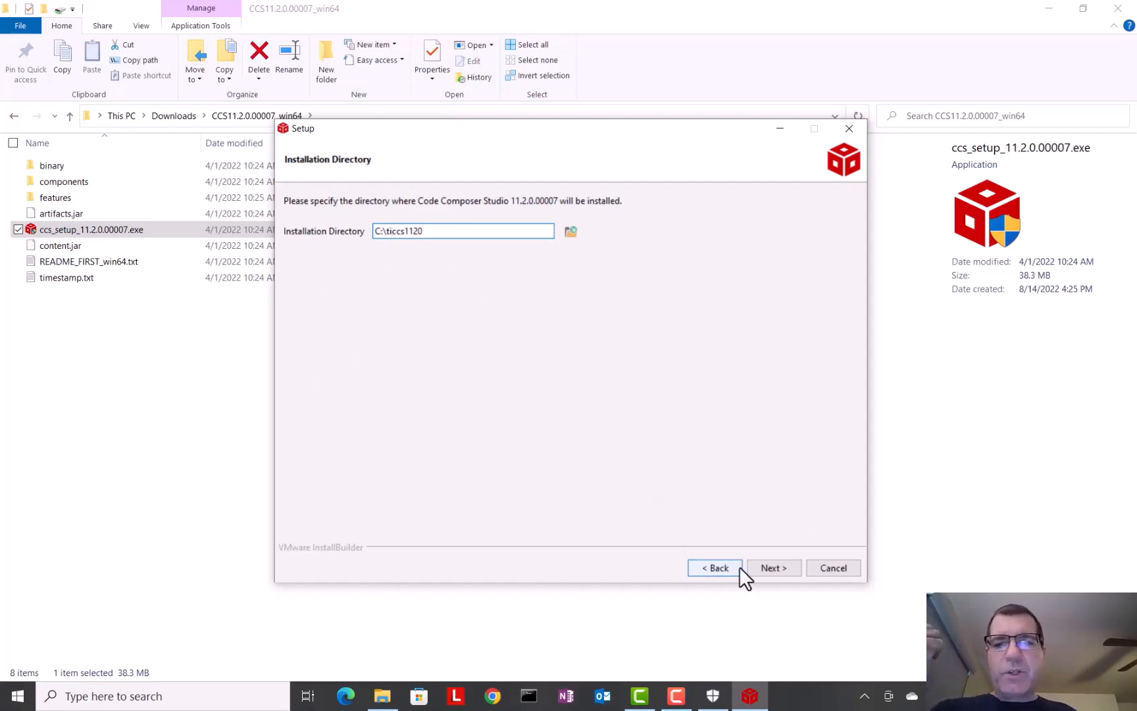
Continue the setup with Custom Installation through the component, debug probe and unsupported board pages to the ready-to-install page.
{"action": "left_click", "coordinate": [781, 566]}
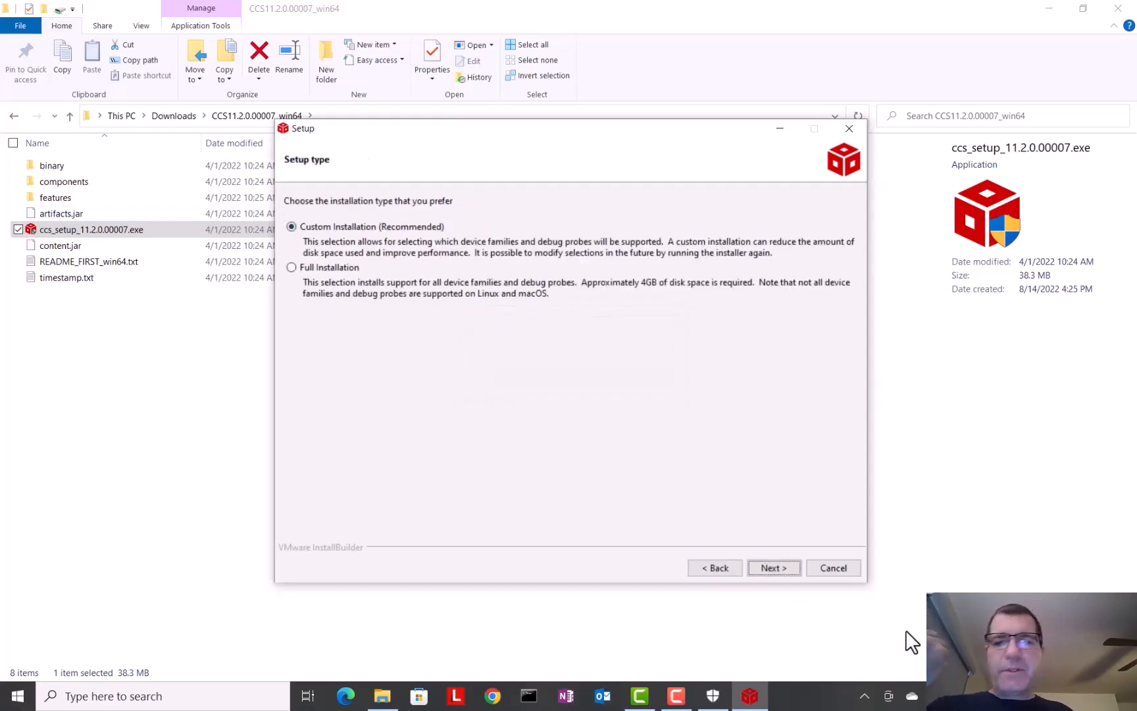
{"action": "left_click", "coordinate": [771, 568]}
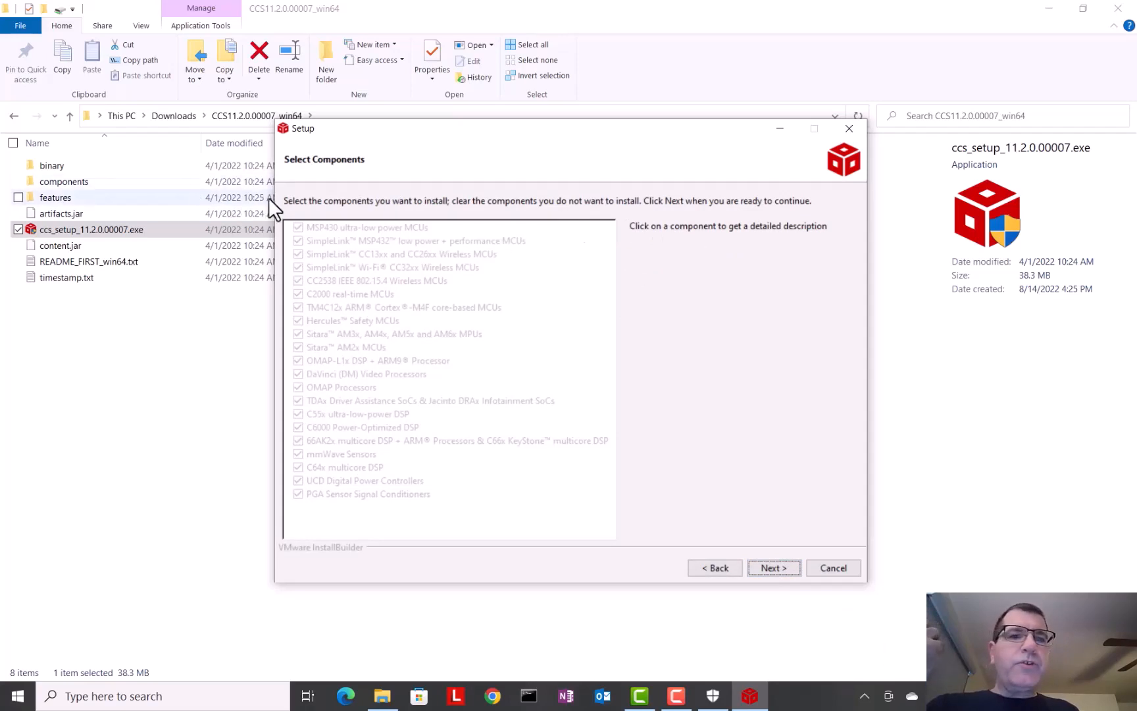
{"action": "left_click", "coordinate": [429, 267]}
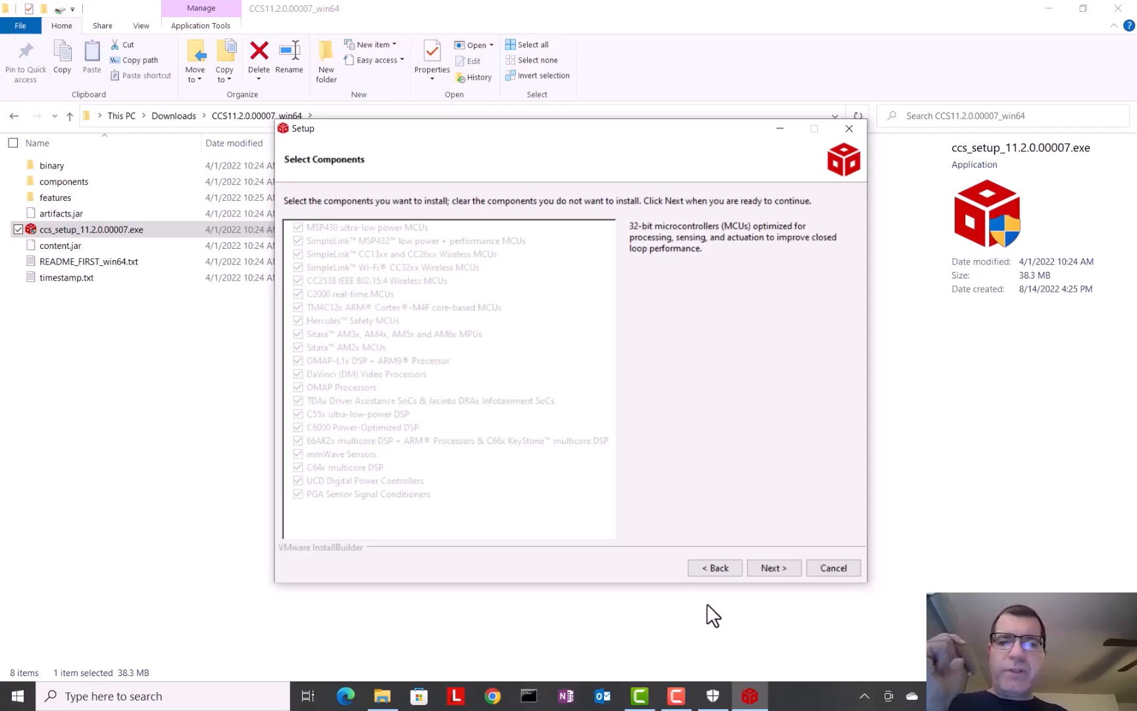
{"action": "left_click", "coordinate": [766, 567]}
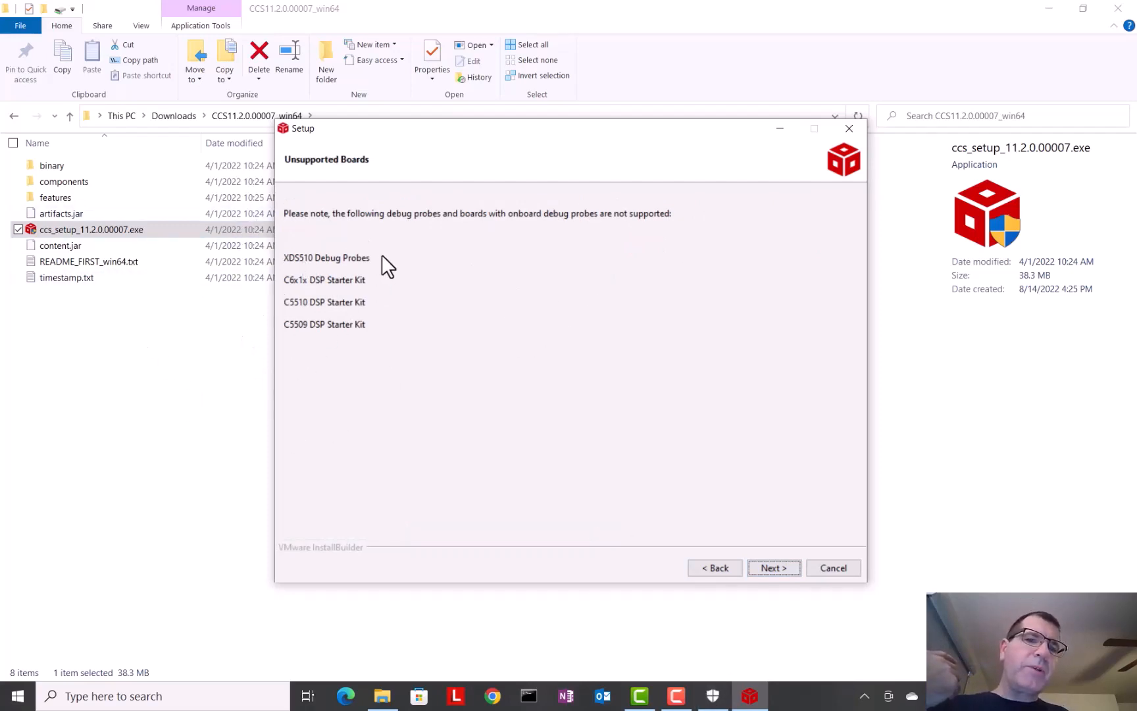
{"action": "left_click", "coordinate": [765, 565]}
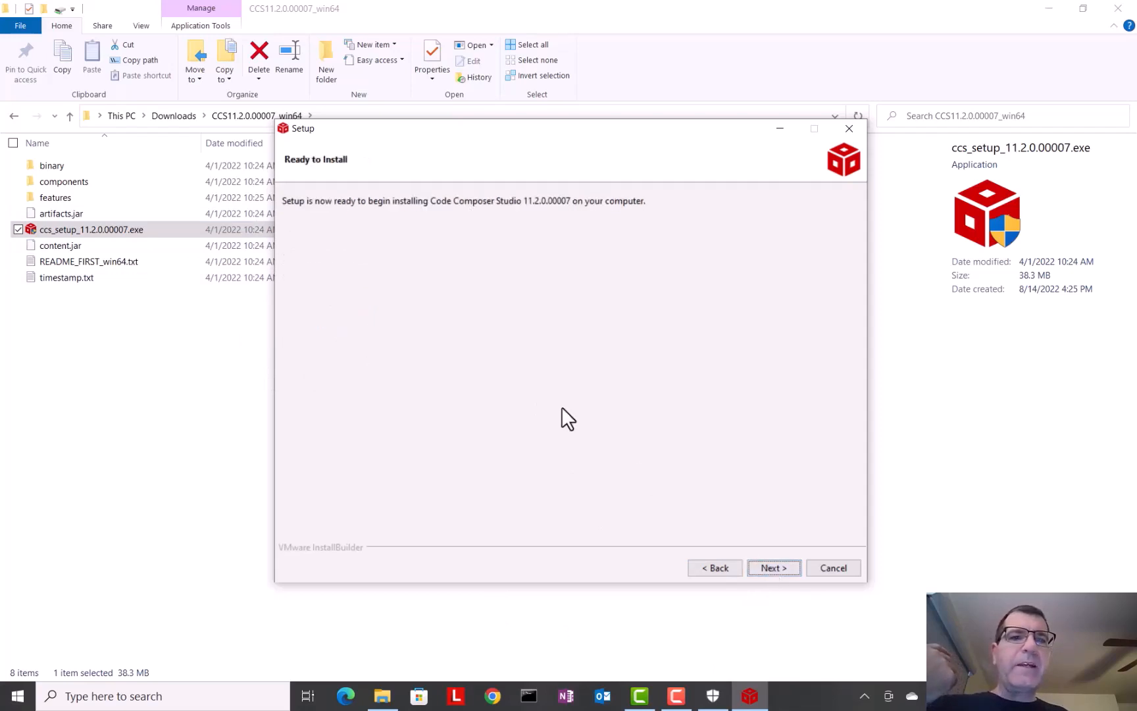
{"action": "left_click", "coordinate": [772, 567]}
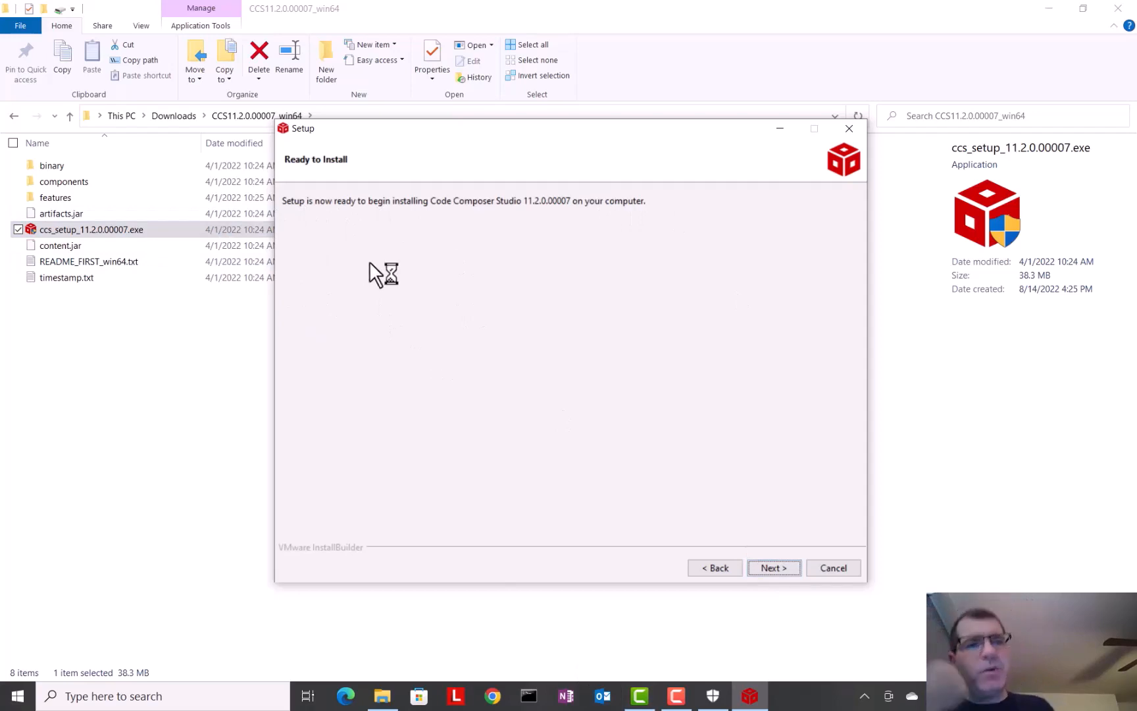
Go back to the debug probe selection page of the setup wizard and abort the installation.
{"action": "left_click", "coordinate": [719, 568]}
{"action": "left_click", "coordinate": [720, 568]}
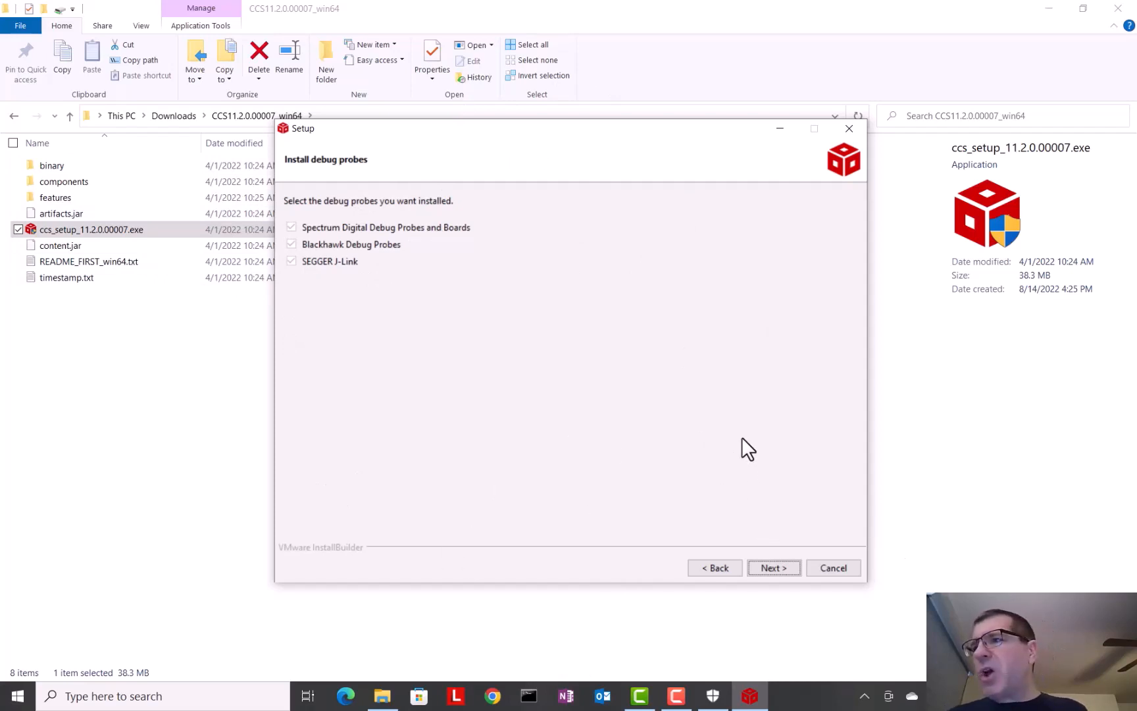
{"action": "left_click", "coordinate": [833, 567]}
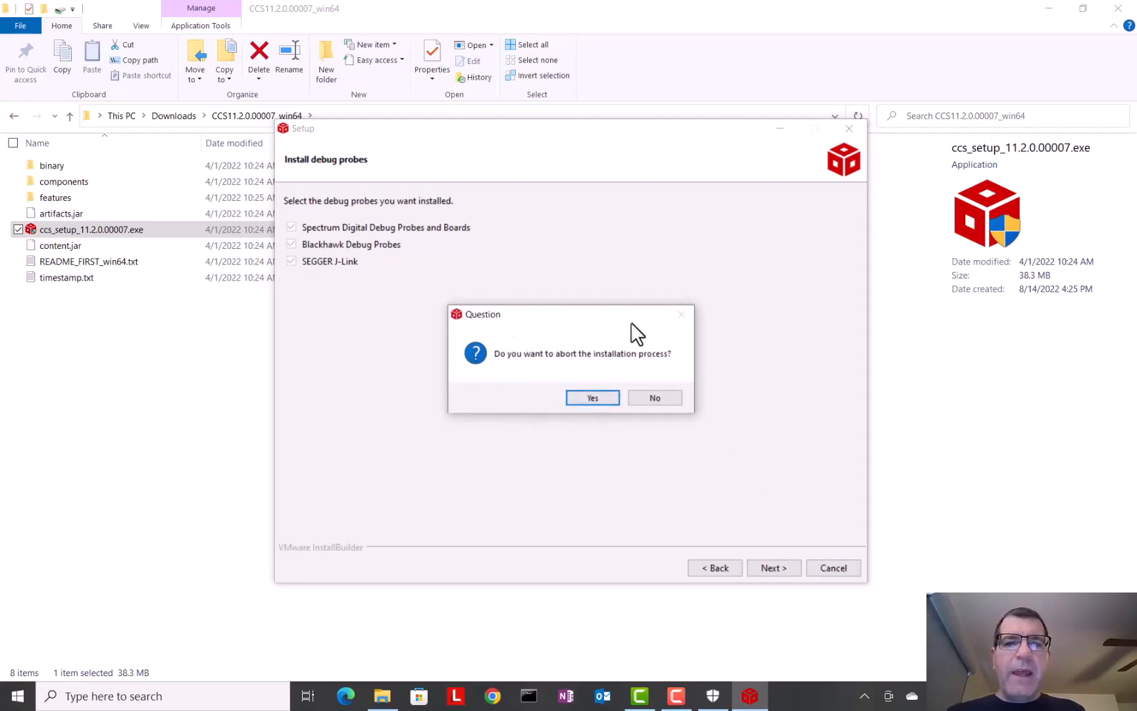
{"action": "left_click", "coordinate": [593, 398]}
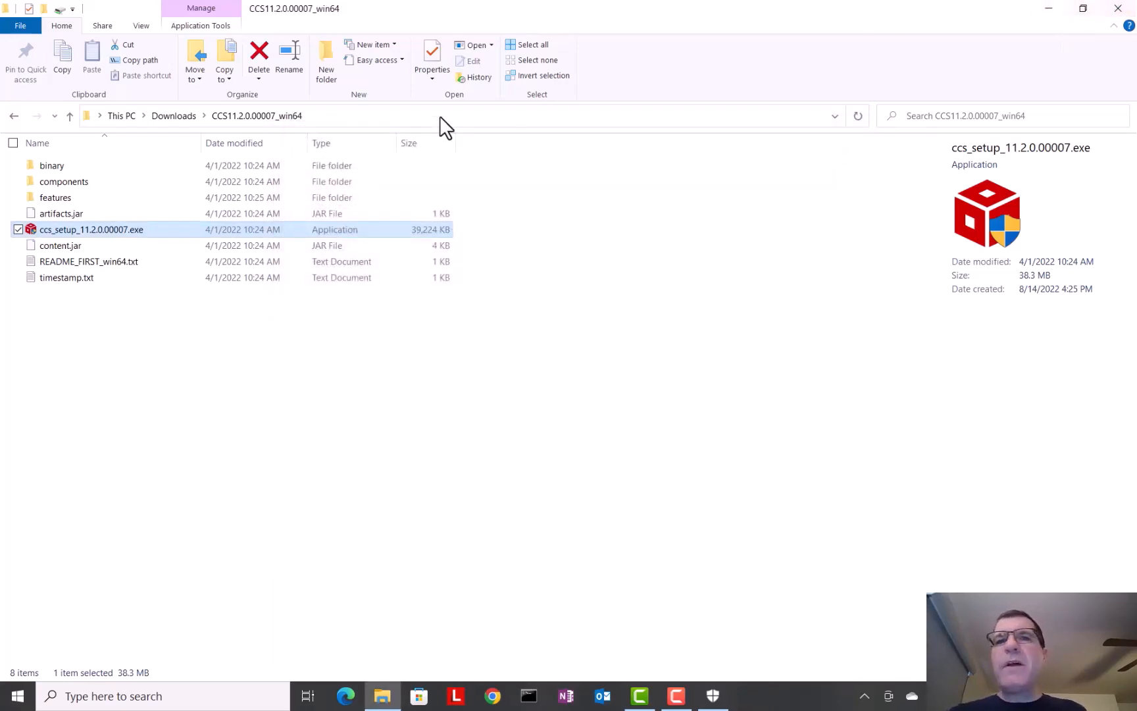
Minimize the file window and start Code Composer Studio 11.2.0 from its desktop shortcut.
{"action": "left_click", "coordinate": [1050, 9]}
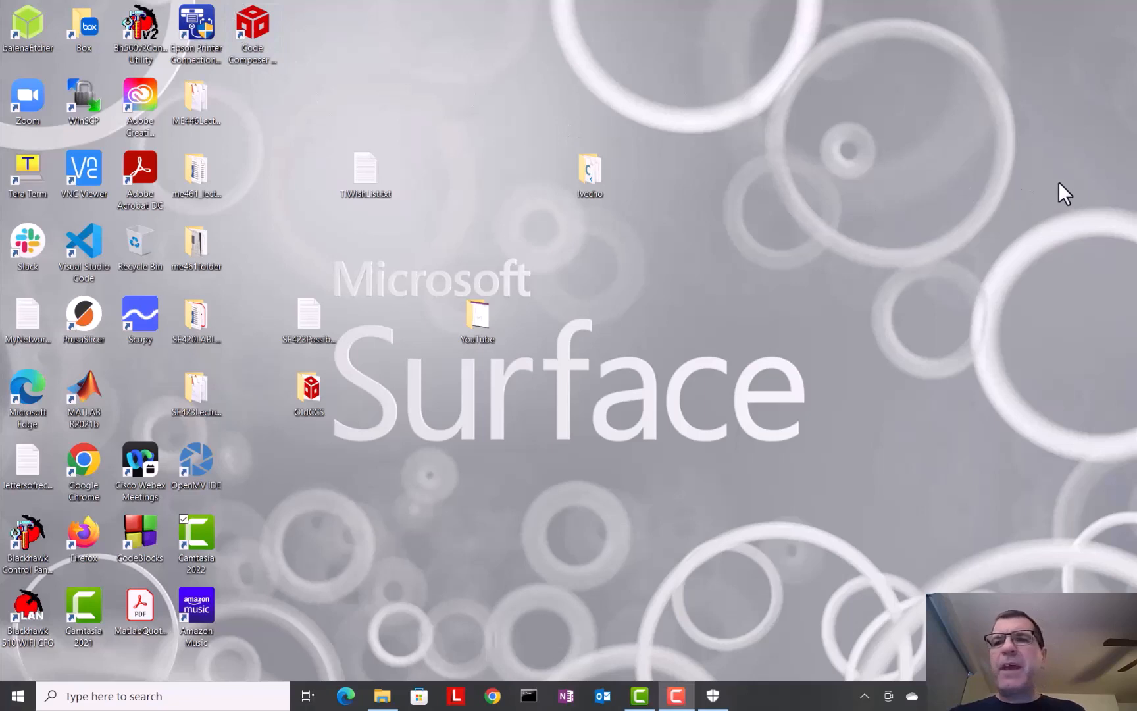
{"action": "left_click", "coordinate": [247, 30]}
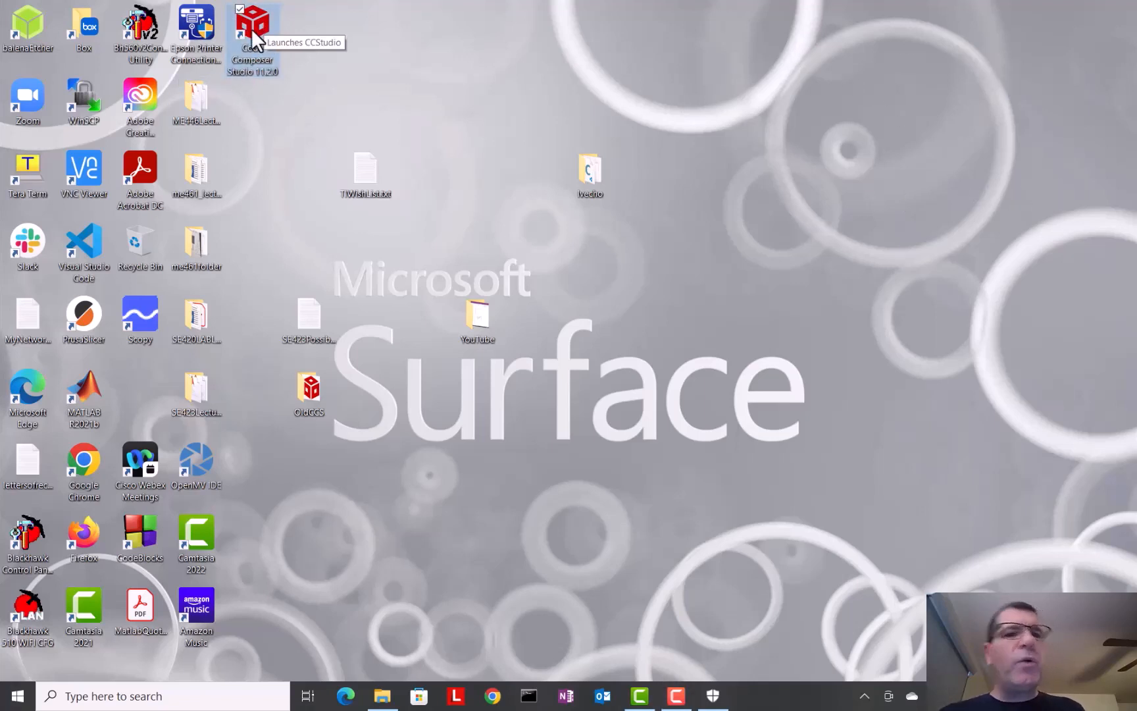
{"action": "double_click", "coordinate": [254, 27]}
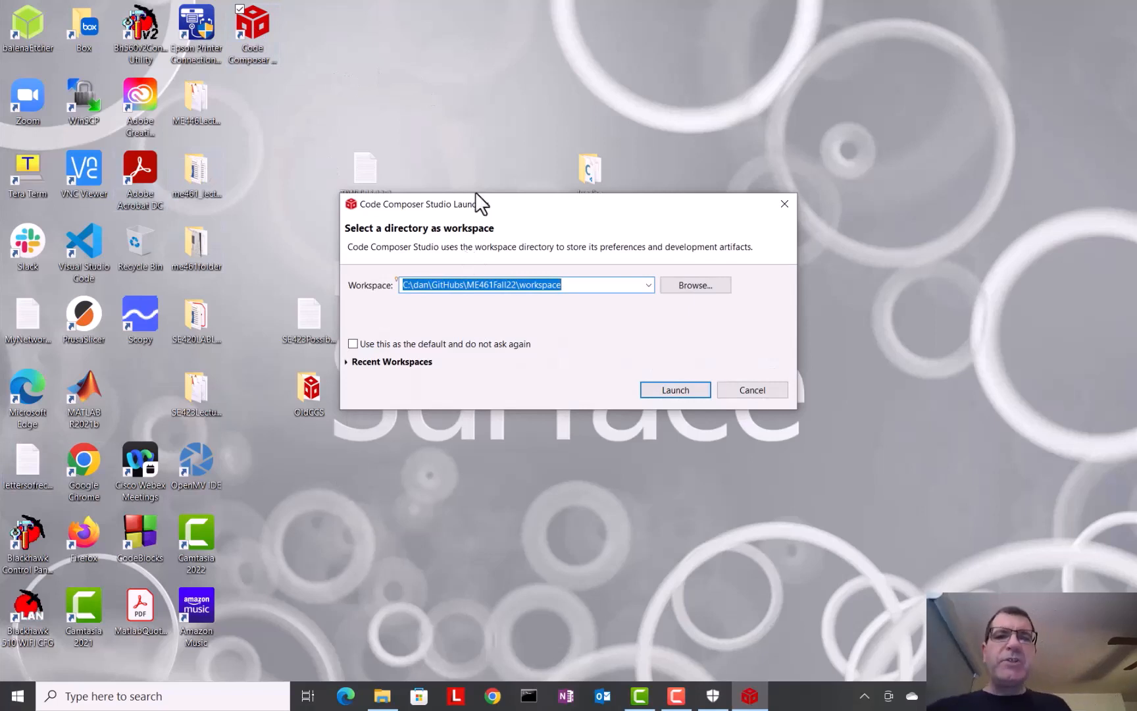
Review the workspace folder path in the launcher and launch with the ME461Fall22 workspace.
{"action": "left_click_drag", "start_coordinate": [550, 202], "coordinate": [500, 153]}
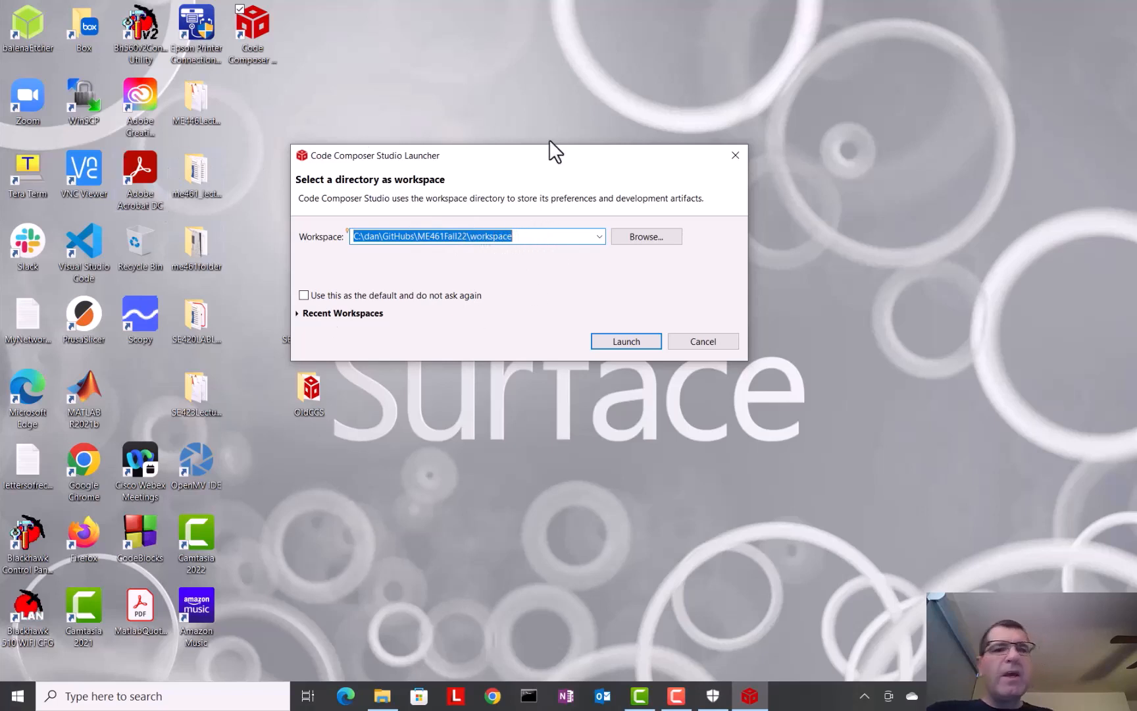
{"action": "left_click_drag", "start_coordinate": [524, 160], "coordinate": [528, 152]}
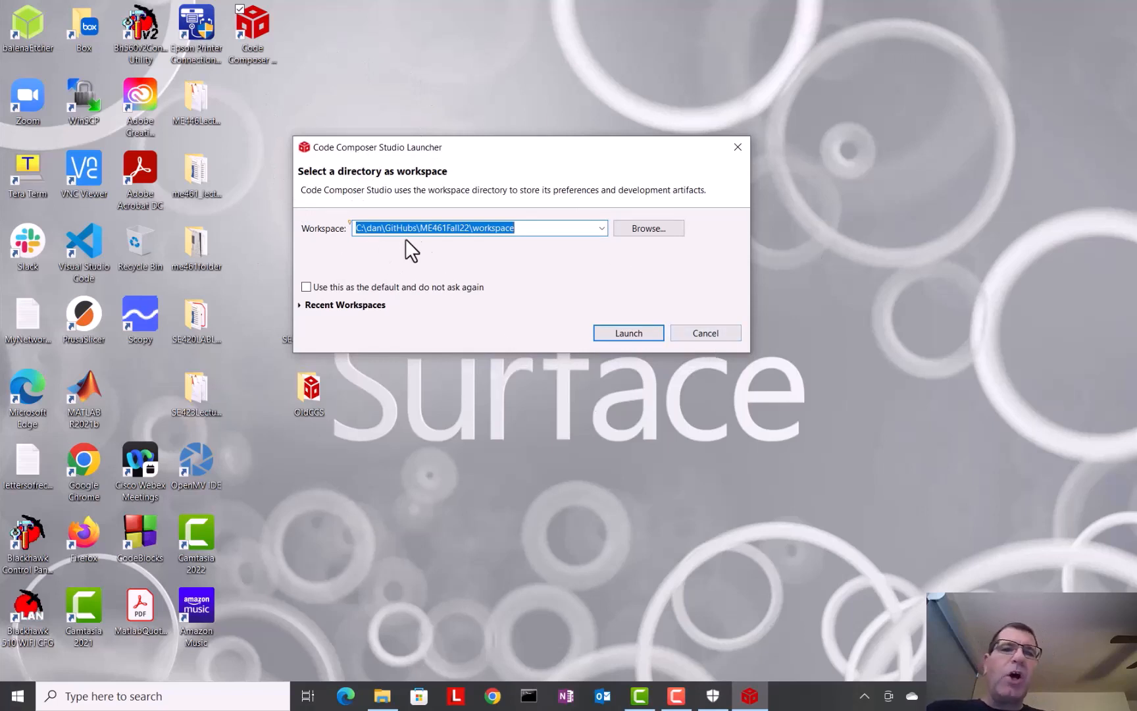
{"action": "left_click", "coordinate": [522, 228]}
{"action": "left_click_drag", "start_coordinate": [522, 229], "coordinate": [471, 228]}
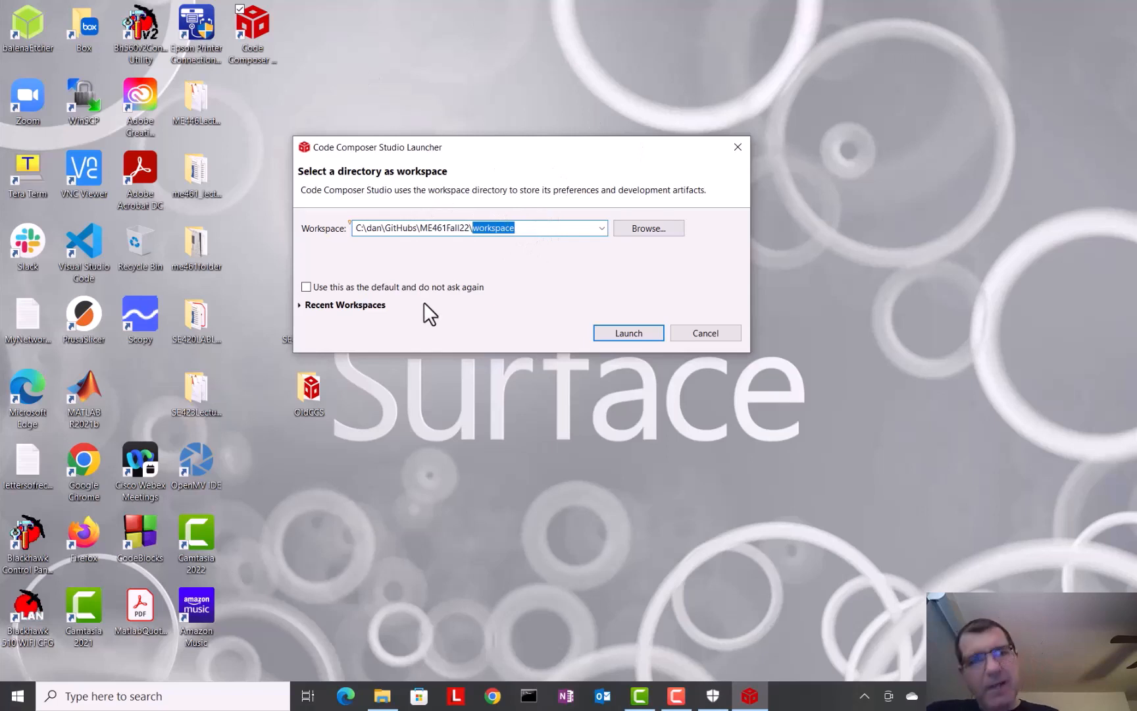
{"action": "left_click_drag", "start_coordinate": [512, 144], "coordinate": [644, 131]}
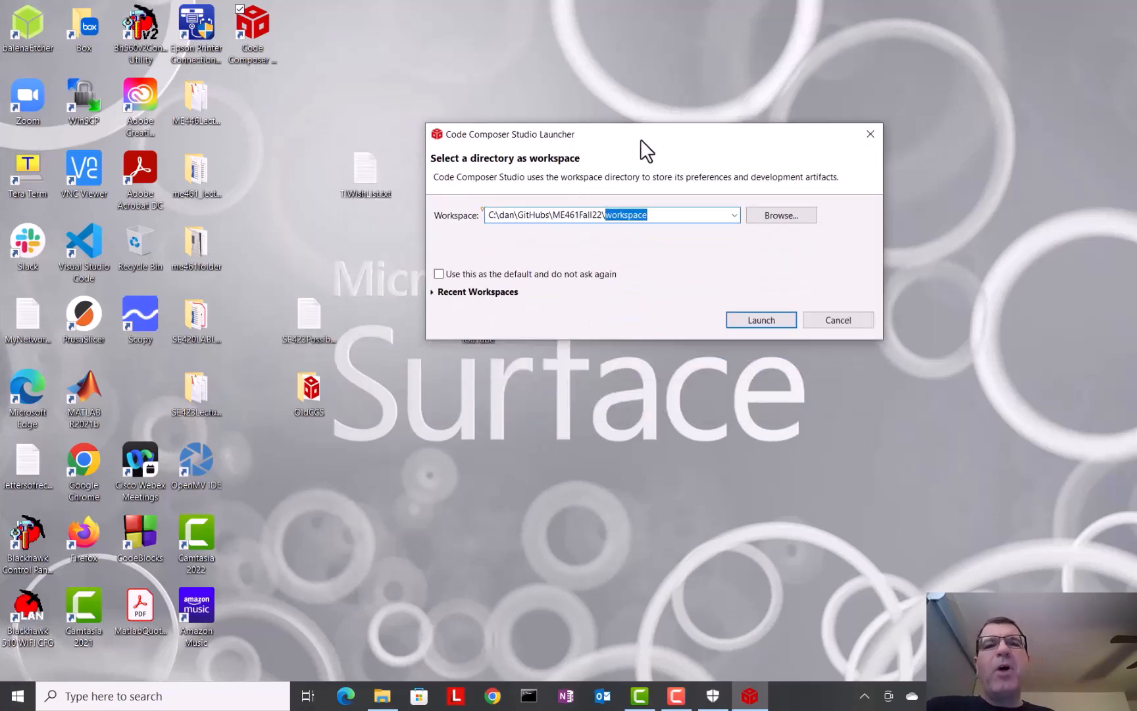
{"action": "mouse_move", "coordinate": [640, 139]}
{"action": "left_mouse_down"}
{"action": "mouse_move", "coordinate": [662, 177]}
{"action": "mouse_move", "coordinate": [638, 152]}
{"action": "left_mouse_up"}
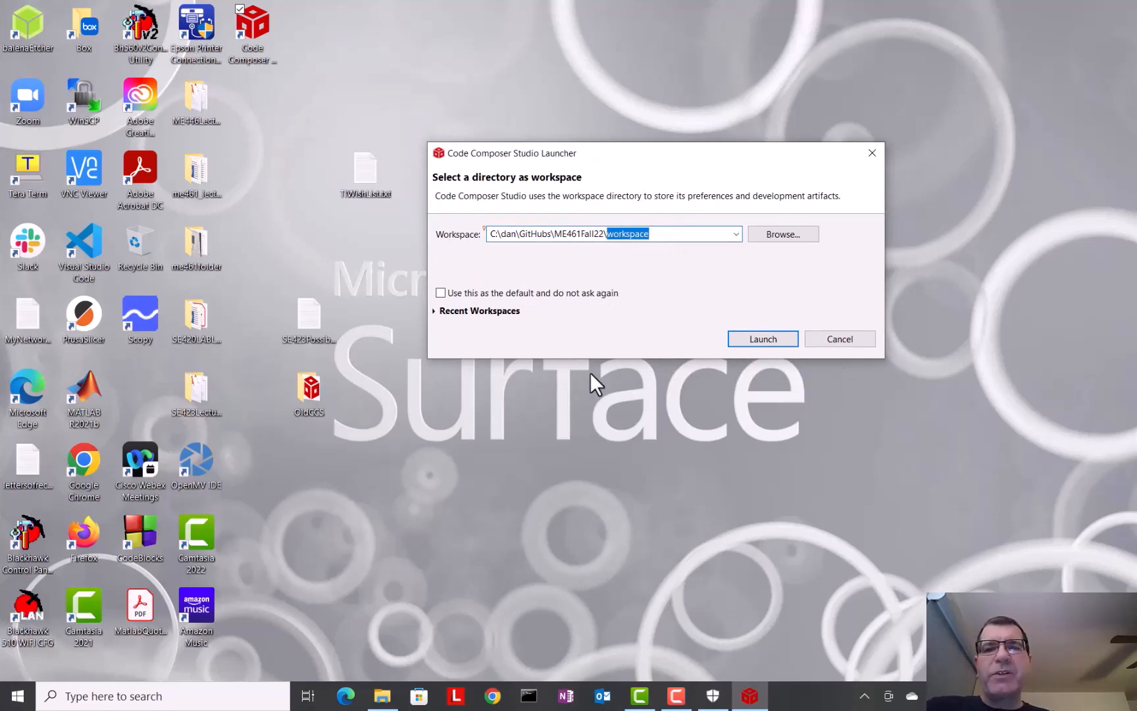
{"action": "left_click", "coordinate": [761, 341]}
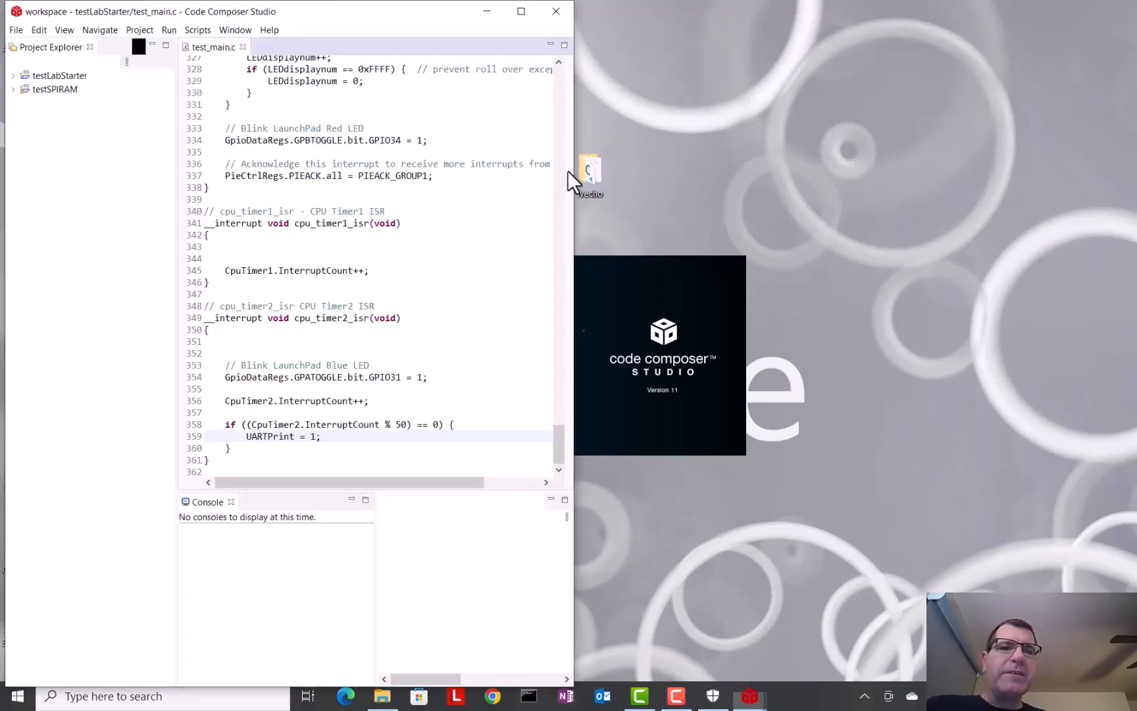
Maximize the Code Composer Studio window, then restore it to a smaller window on the desktop.
{"action": "left_click_drag", "start_coordinate": [294, 12], "coordinate": [578, 5]}
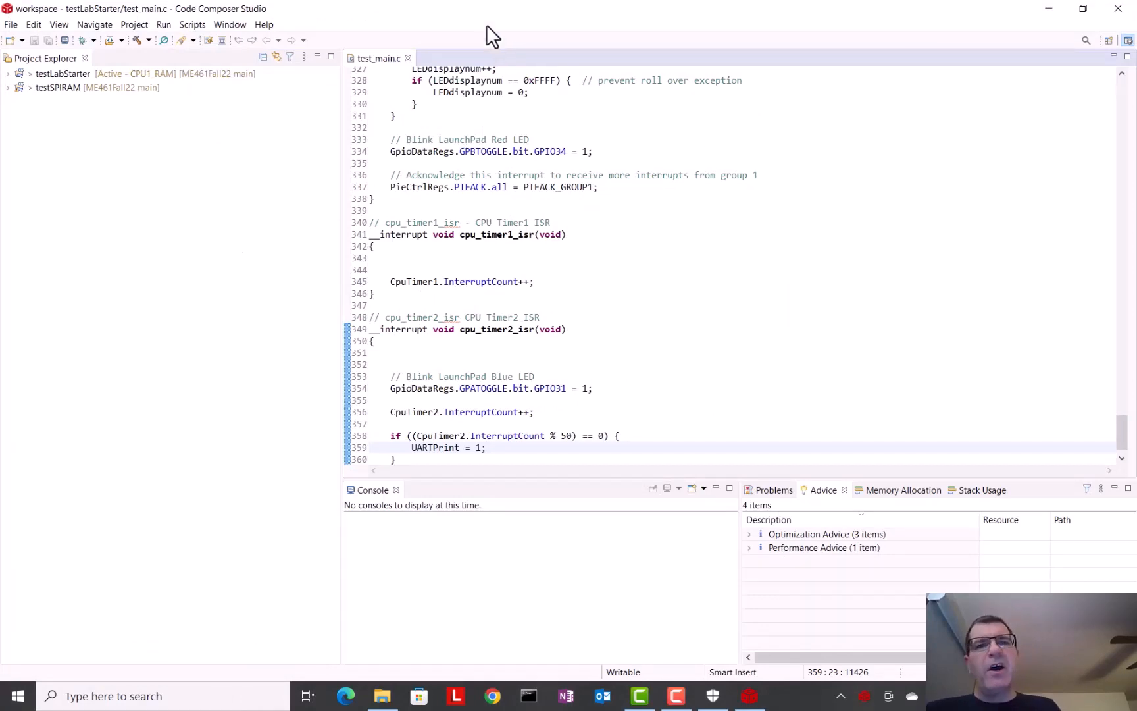
{"action": "left_click_drag", "start_coordinate": [482, 12], "coordinate": [448, 119]}
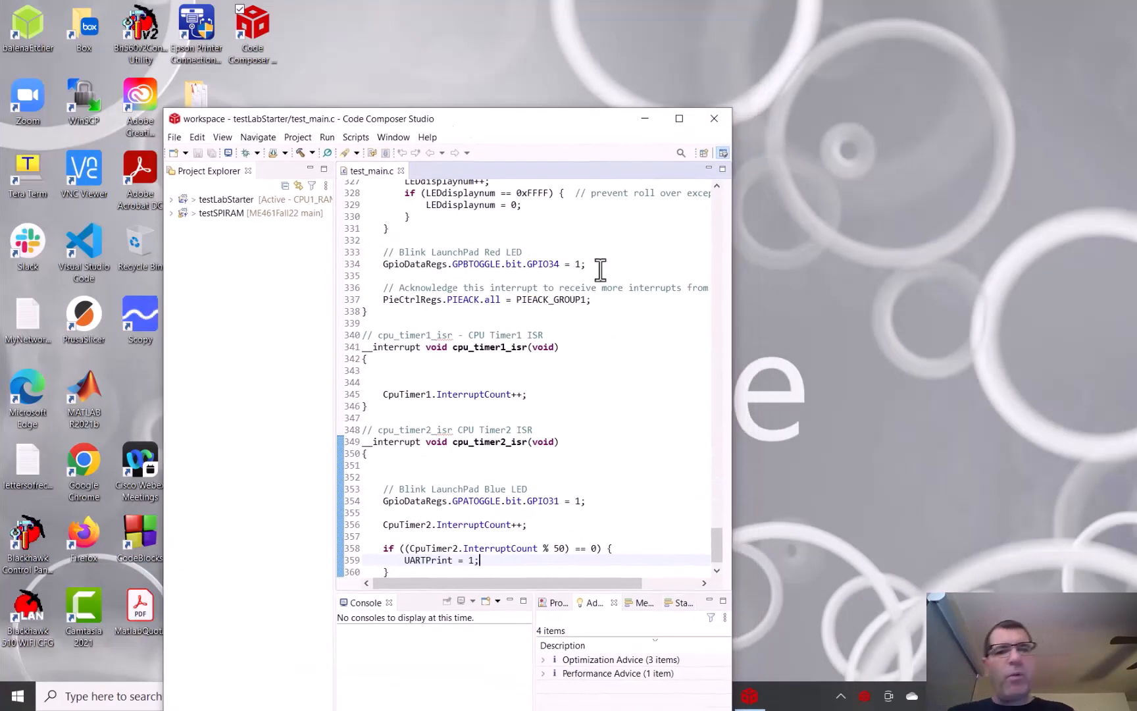